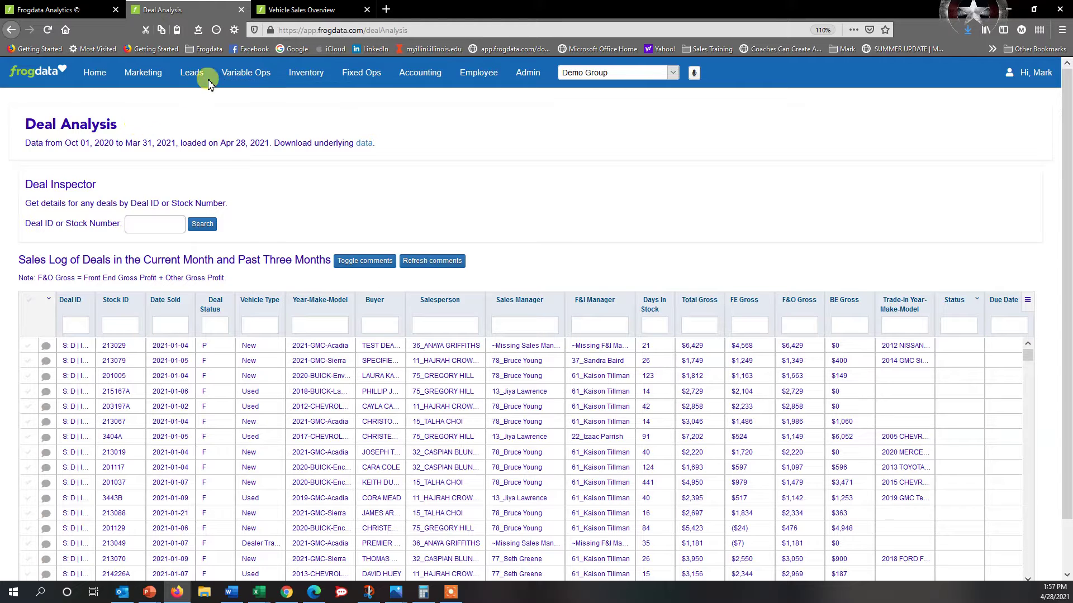
# - Download the underlying deal data, open SalesFileAll.csv with Excel and enlarge its window to full screen
pyautogui.click(246, 73)
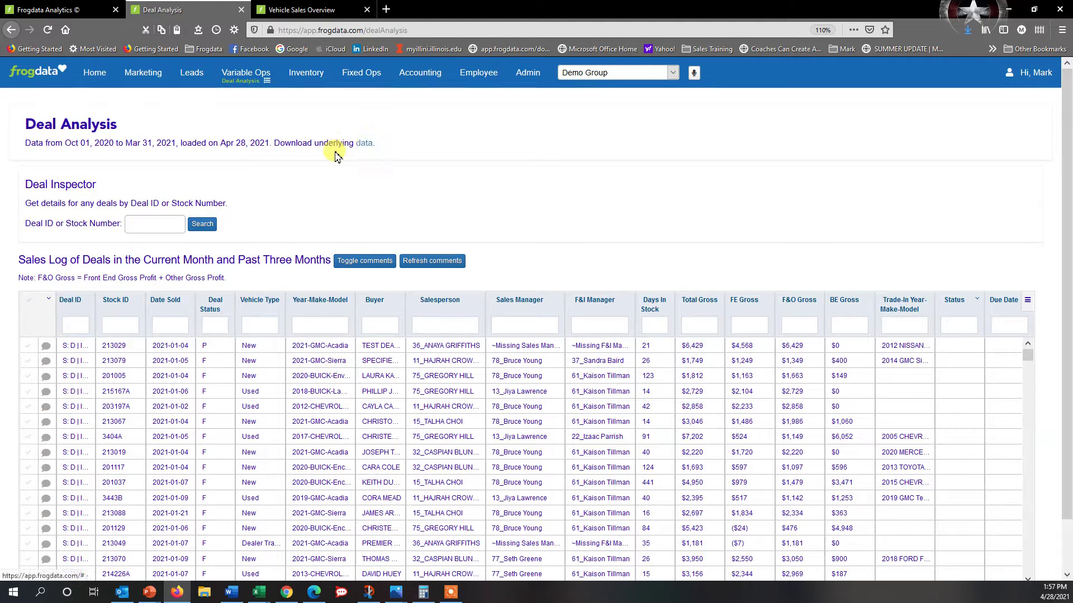
pyautogui.click(366, 151)
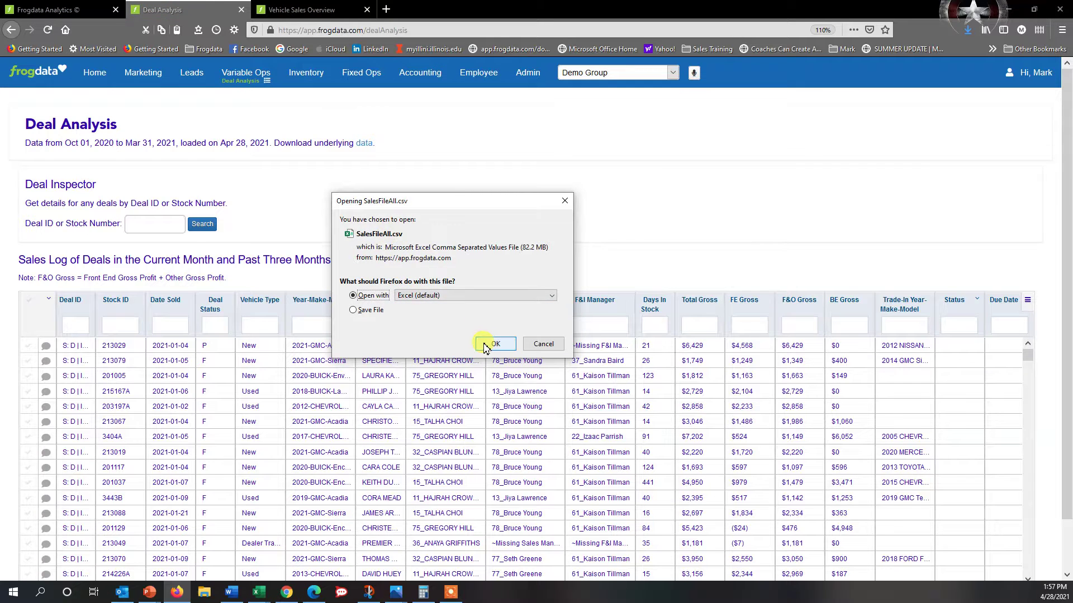
pyautogui.click(492, 346)
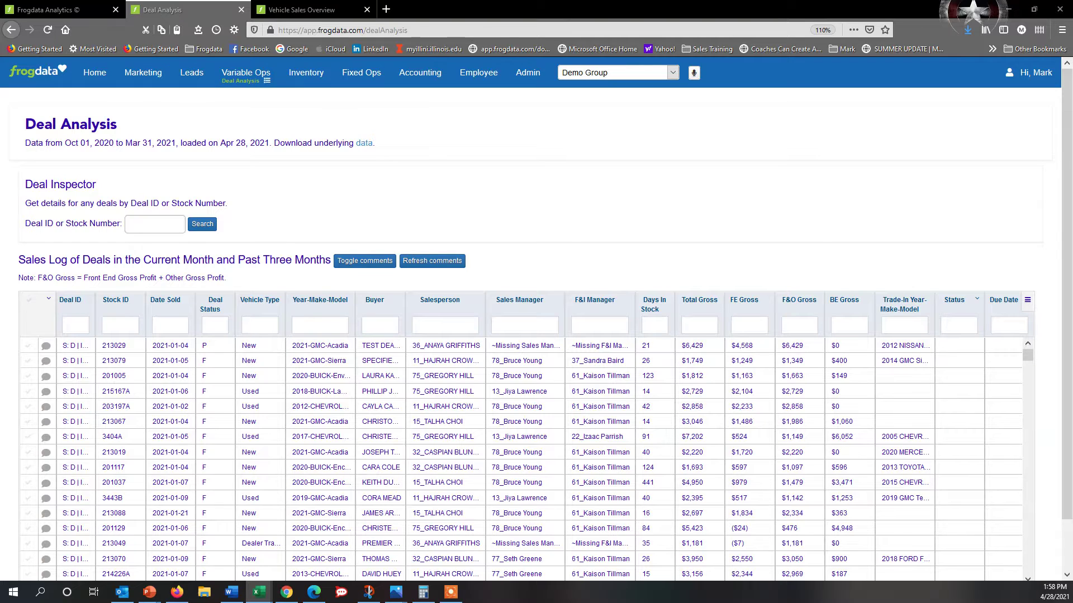
pyautogui.moveTo(514, 15); pyautogui.dragTo(395, 26)
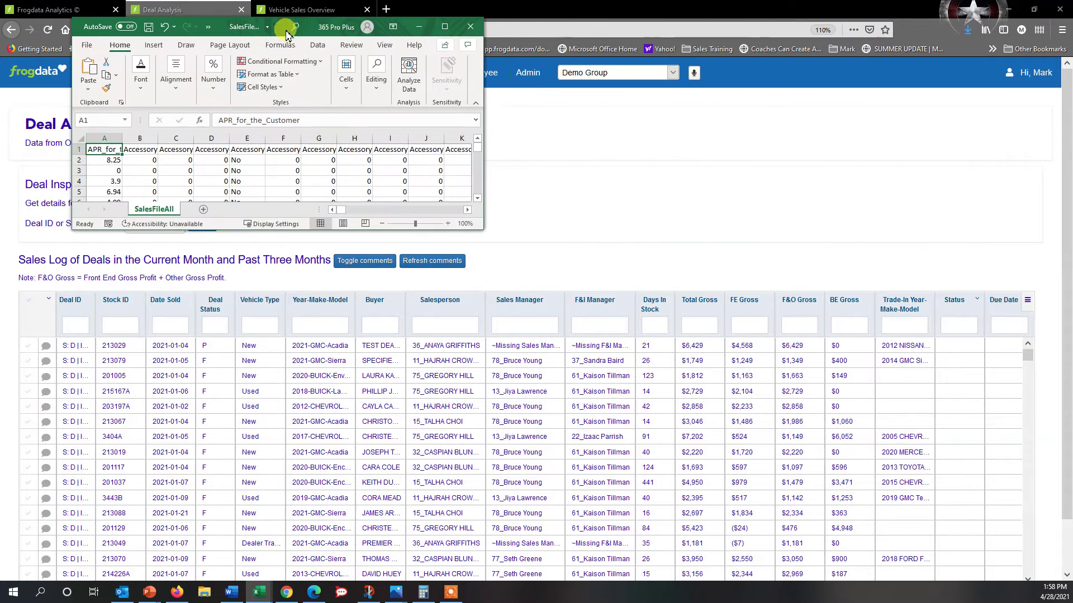
pyautogui.click(444, 26)
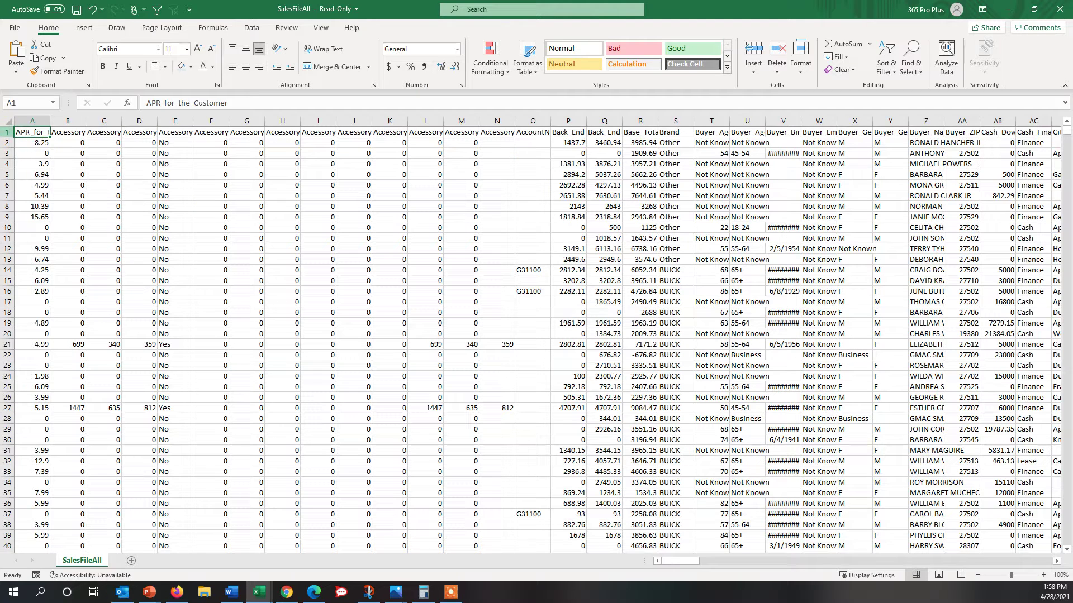
# - Examine the header row across the columns of SalesFileAll, then return to the Deal Analysis page in the browser
pyautogui.click(8, 132)
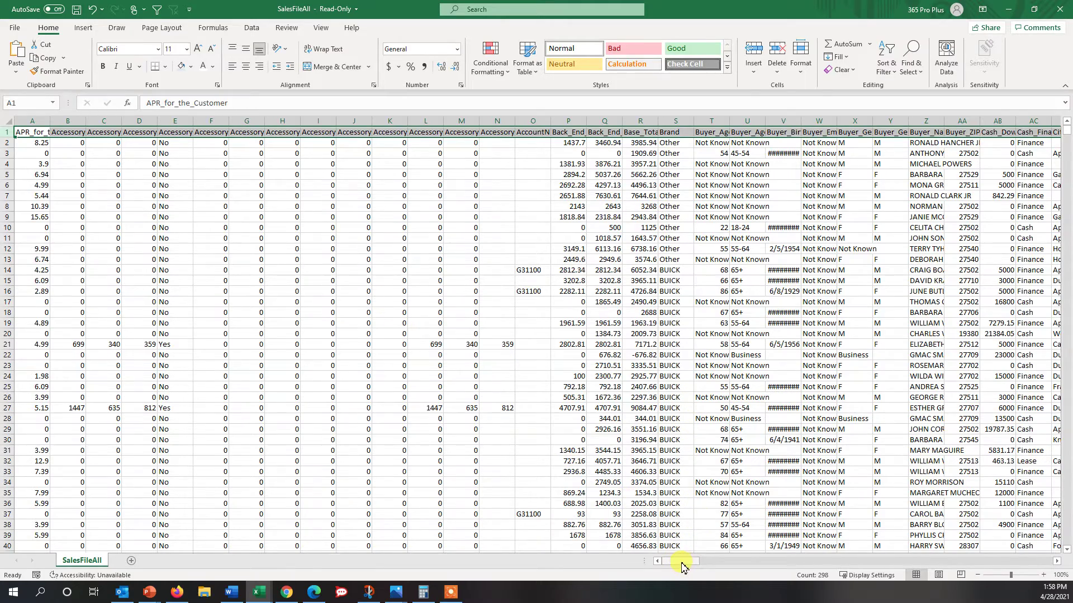
pyautogui.moveTo(685, 566); pyautogui.dragTo(863, 576)
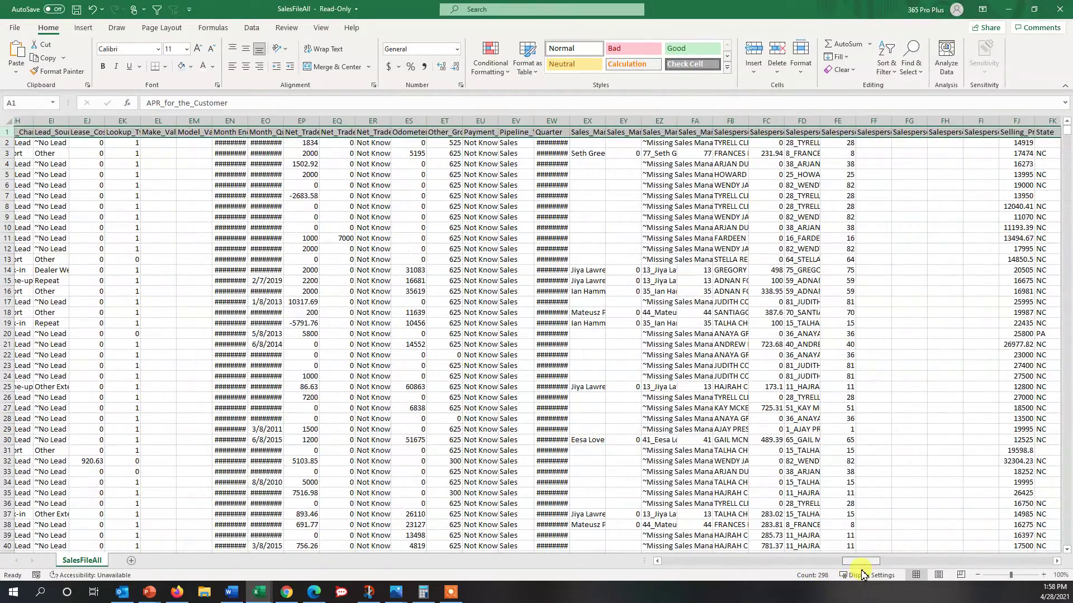
pyautogui.moveTo(862, 575); pyautogui.dragTo(930, 574)
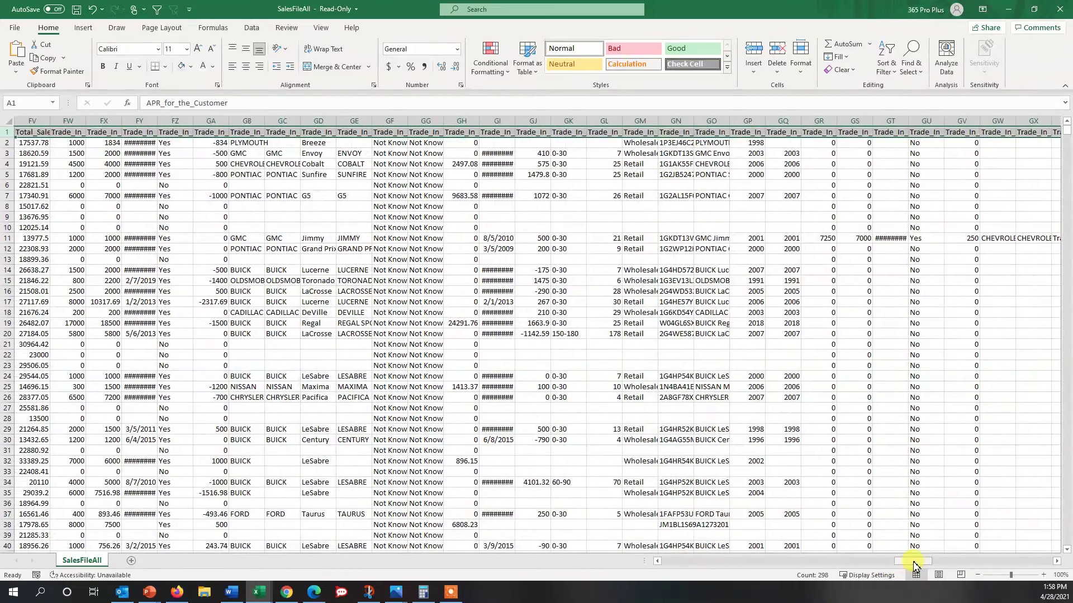
pyautogui.click(1010, 8)
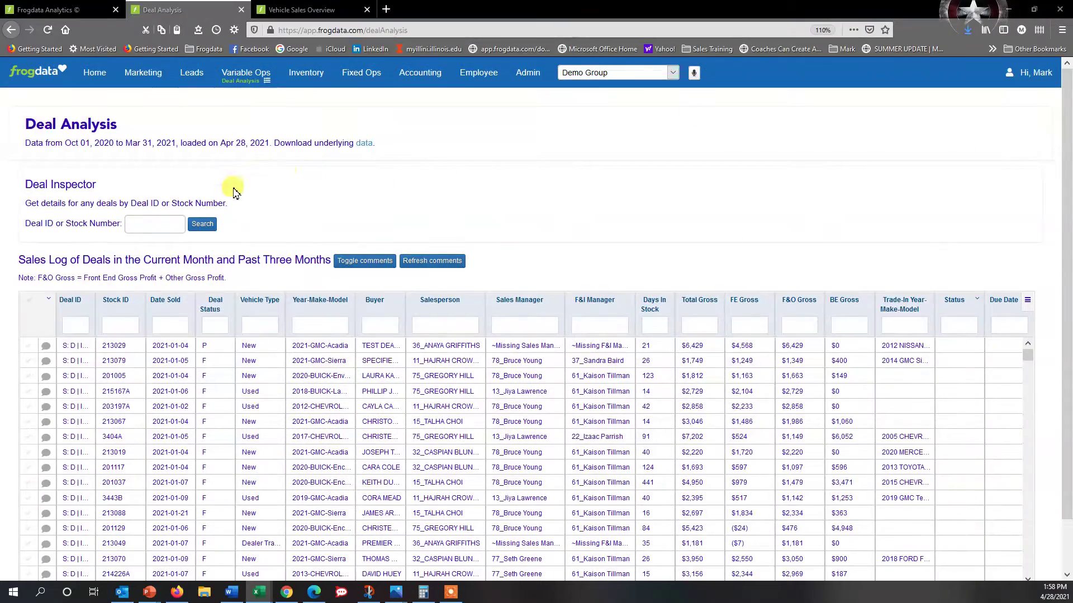
pyautogui.click(364, 143)
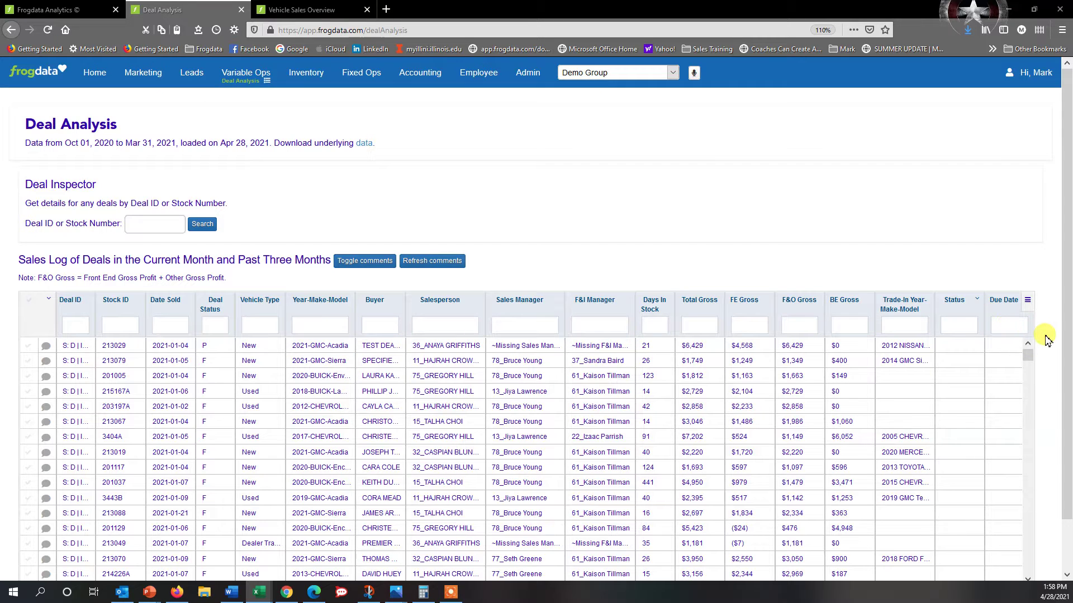
# - Sort the sales log ascending by Vehicle Type and widen the Salesperson column to show full names
pyautogui.scroll(-2, 1048, 339)
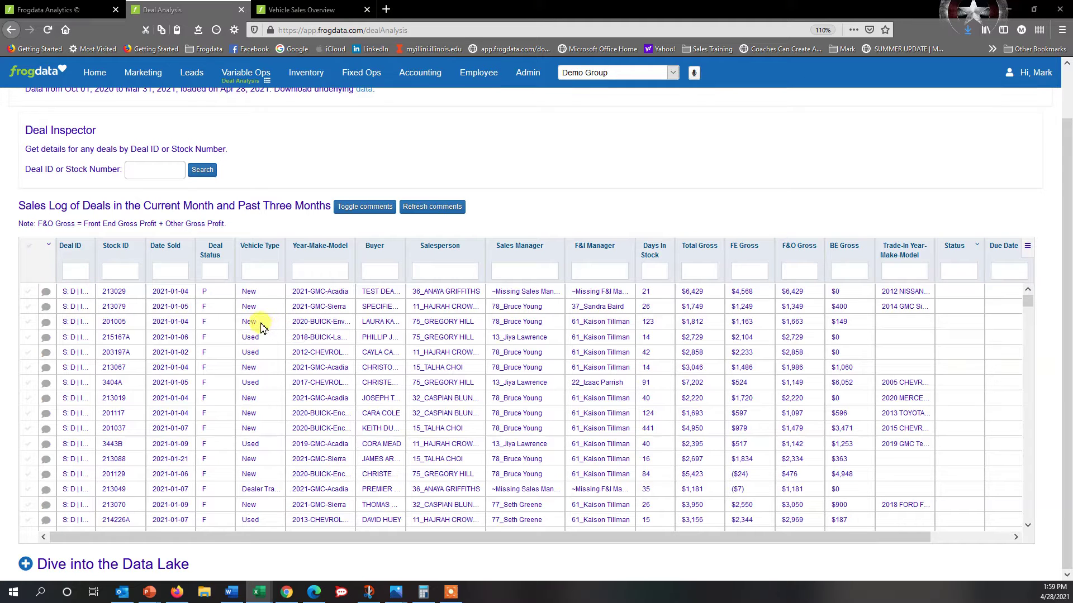
pyautogui.click(262, 249)
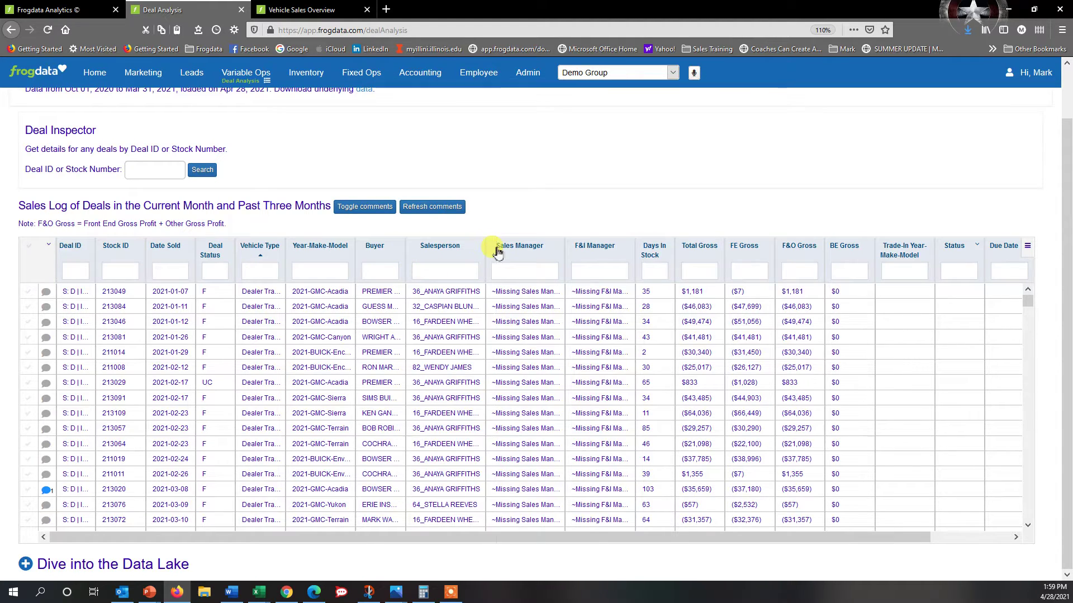
pyautogui.moveTo(498, 253); pyautogui.dragTo(491, 240)
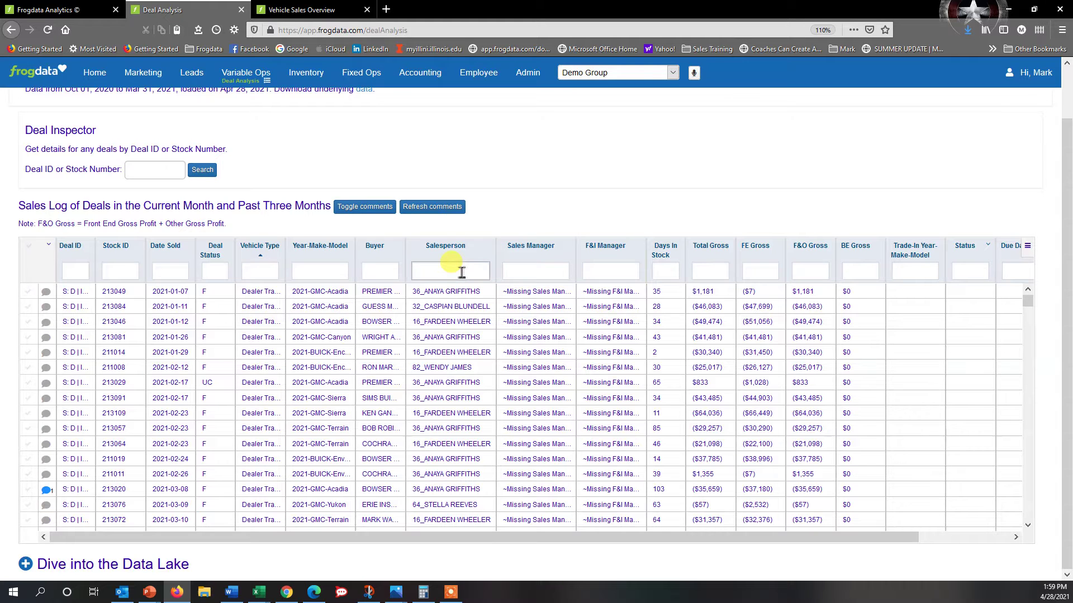
# - Filter the sales log by a salesperson's first name and look through that person's deals
pyautogui.write('caspian')
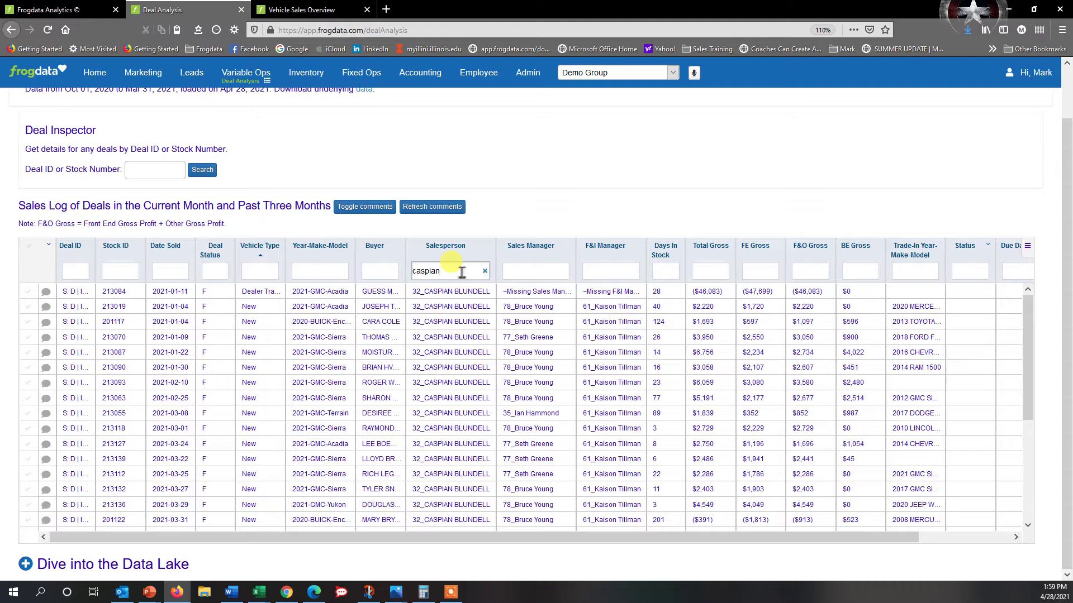
pyautogui.scroll(-2, 480, 312)
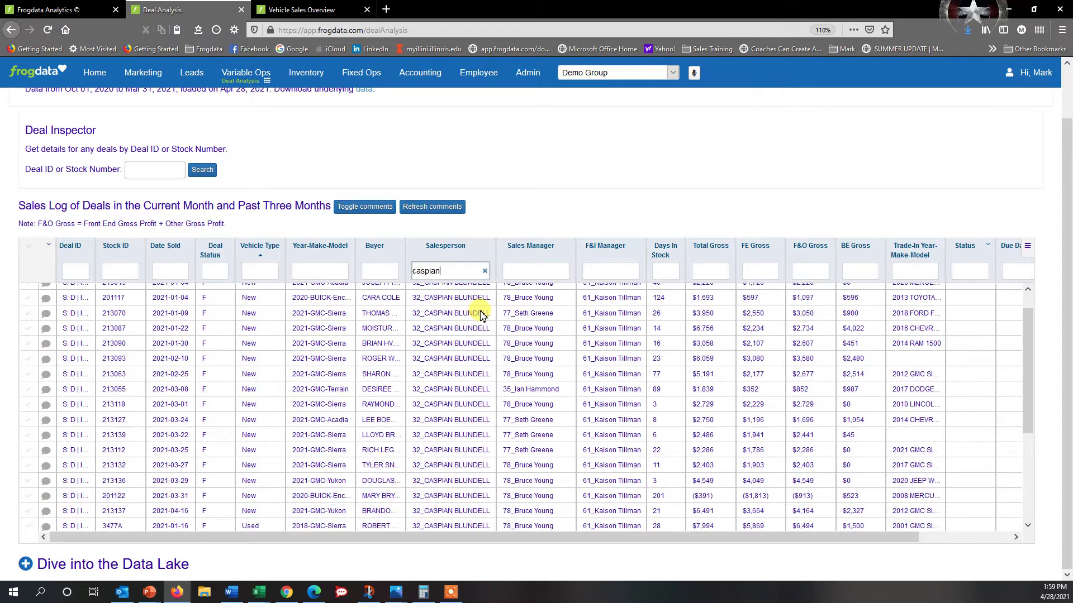
pyautogui.scroll(-5, 482, 317)
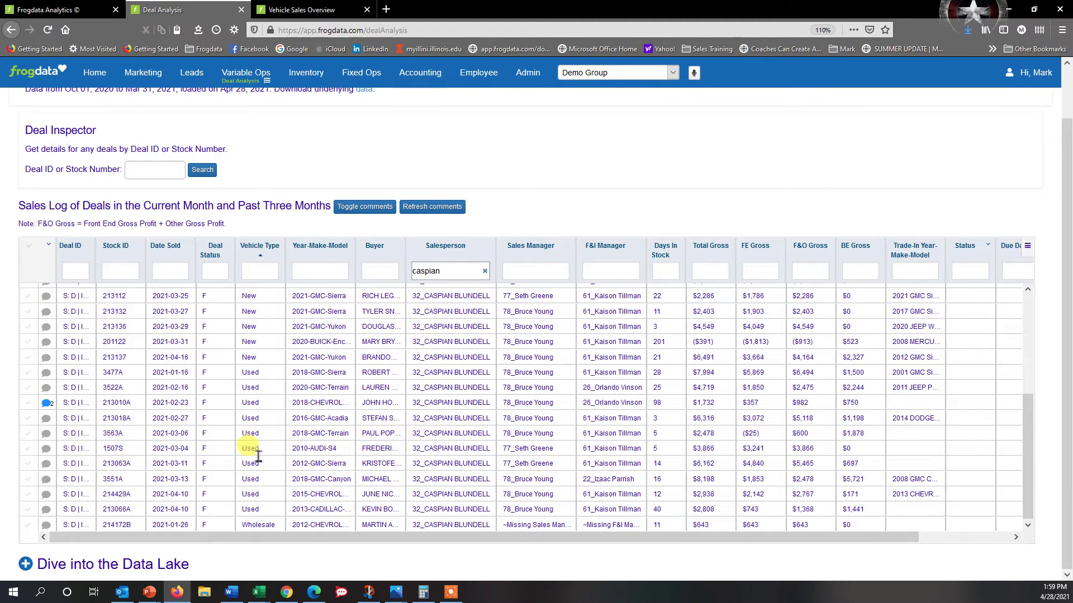
pyautogui.scroll(5, 261, 453)
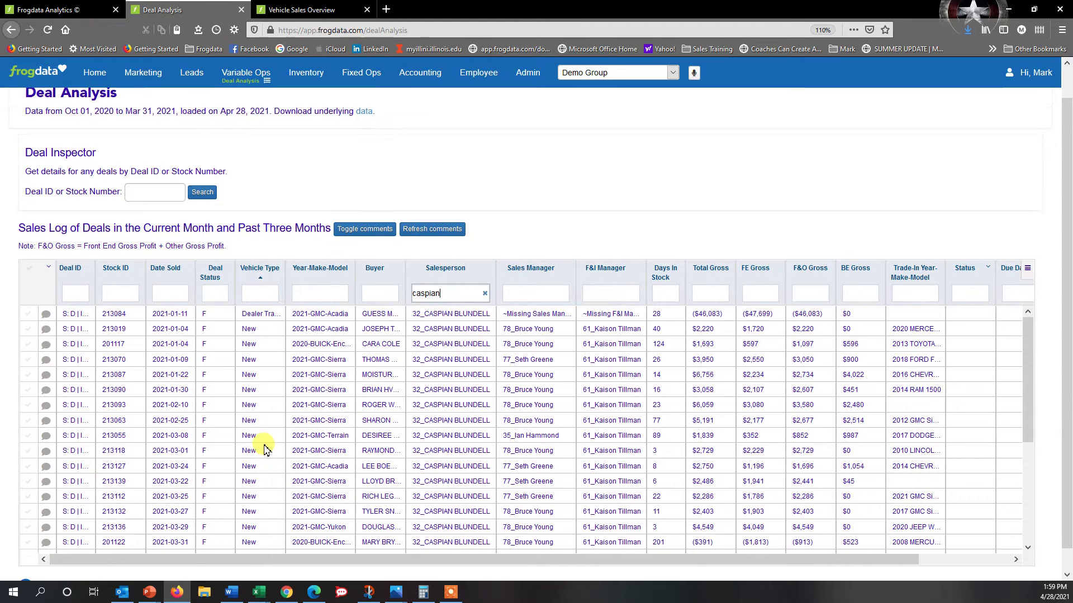
pyautogui.scroll(1, 264, 449)
pyautogui.scroll(-2, 1056, 387)
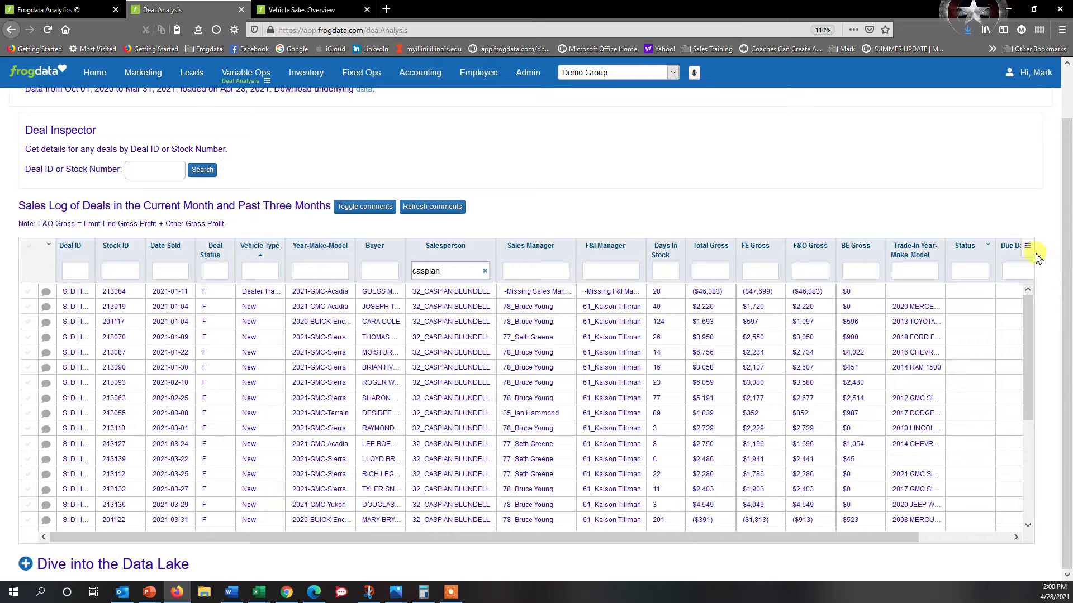
# - Select all the filtered deals and check the grid's CSV export options before and after selecting, without exporting
pyautogui.click(1028, 250)
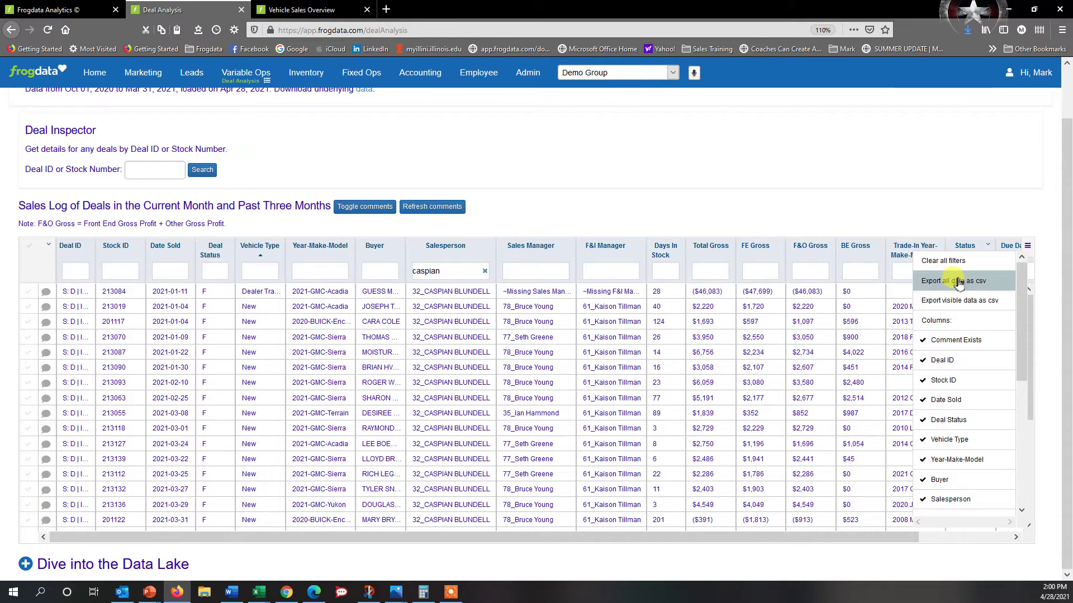
pyautogui.click(1034, 250)
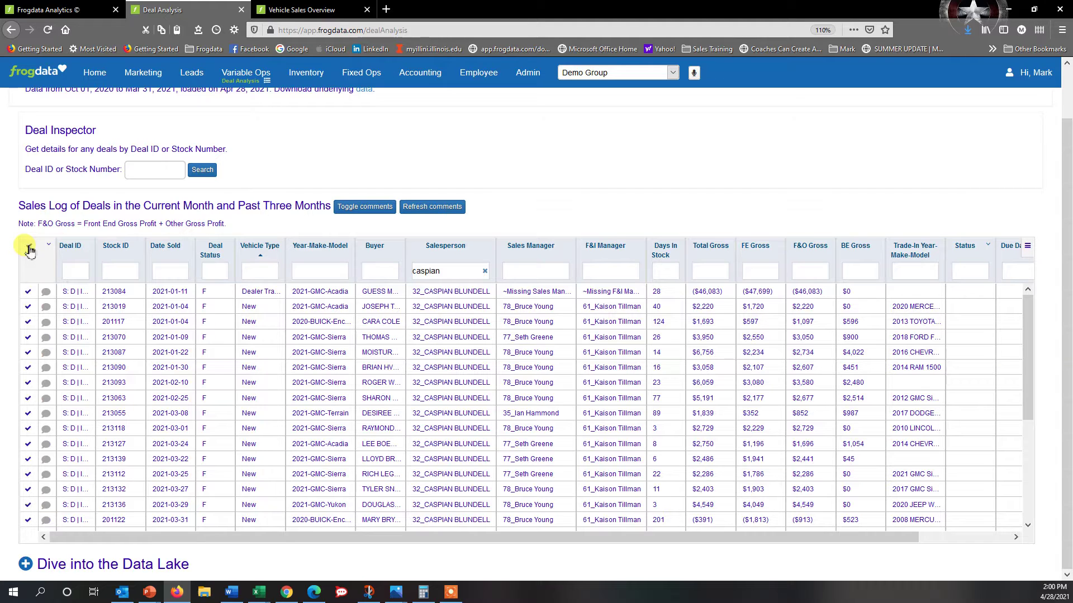
pyautogui.click(29, 247)
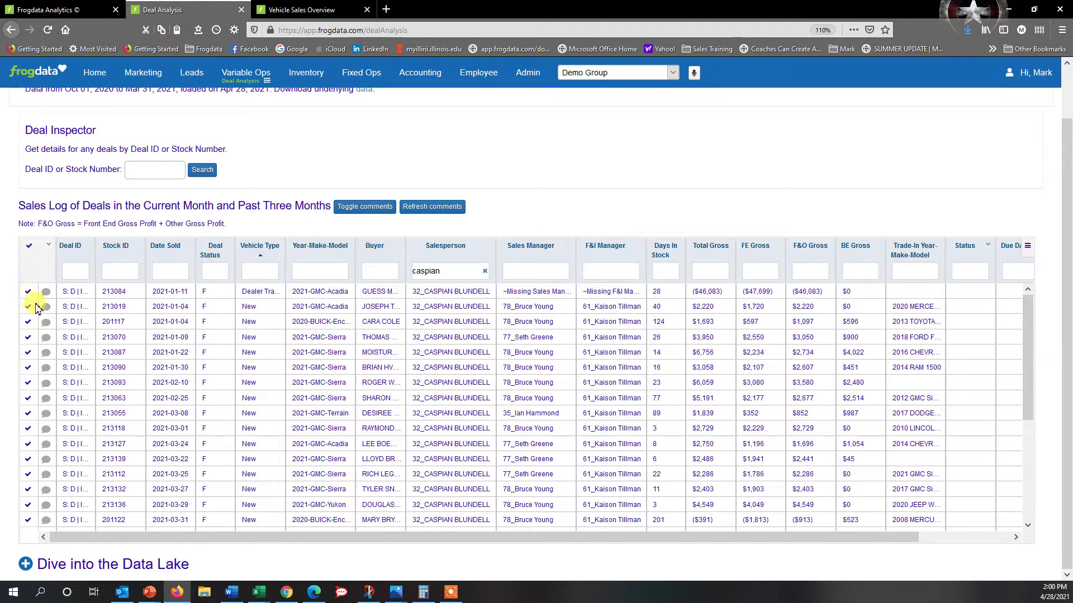
pyautogui.scroll(-5, 190, 349)
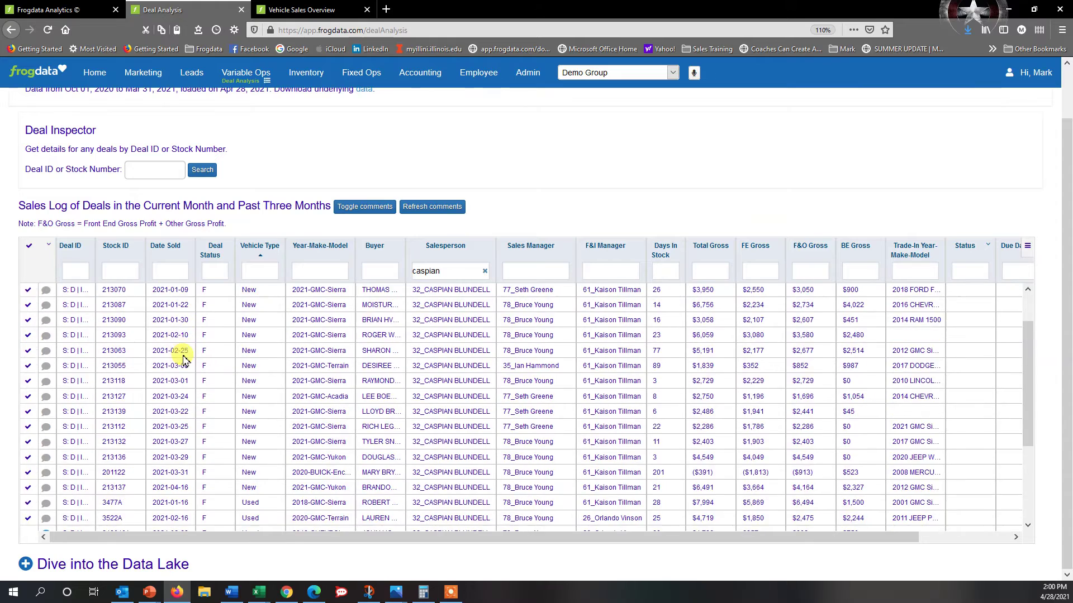
pyautogui.scroll(5, 183, 363)
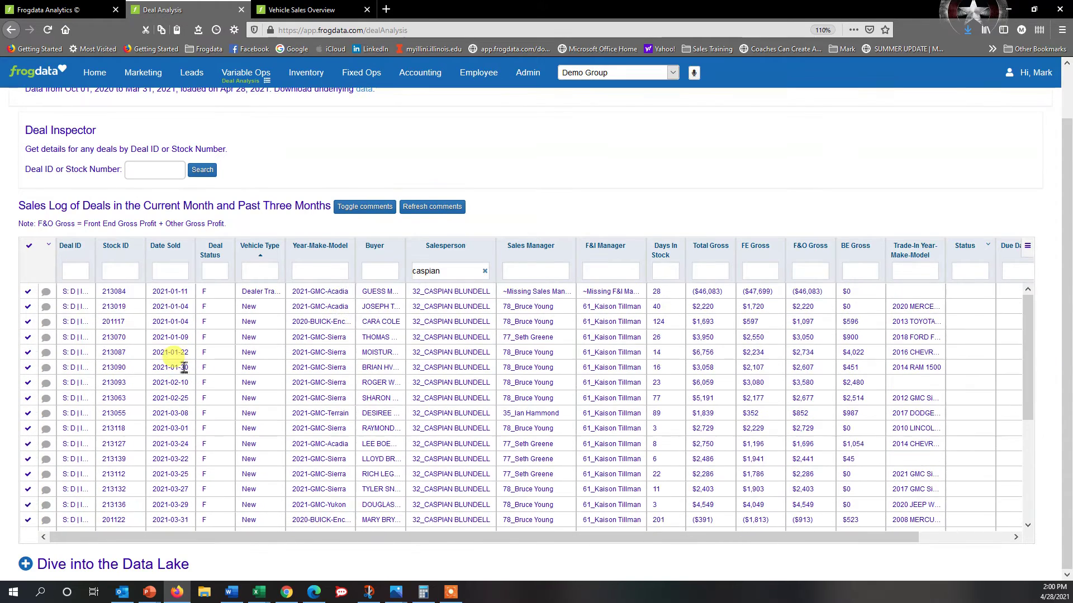
pyautogui.click(1028, 248)
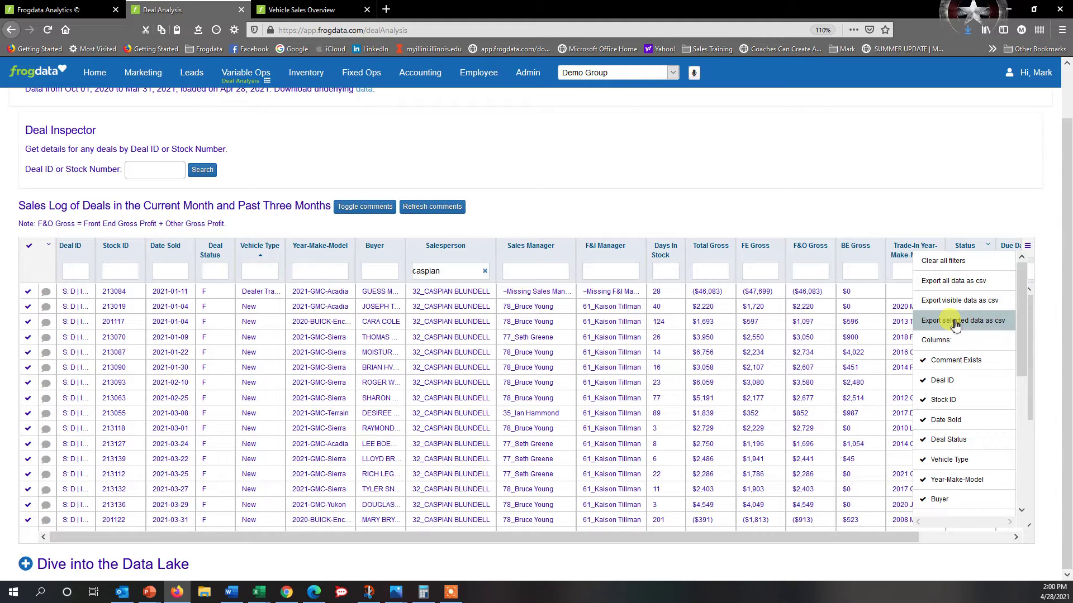
pyautogui.click(1029, 250)
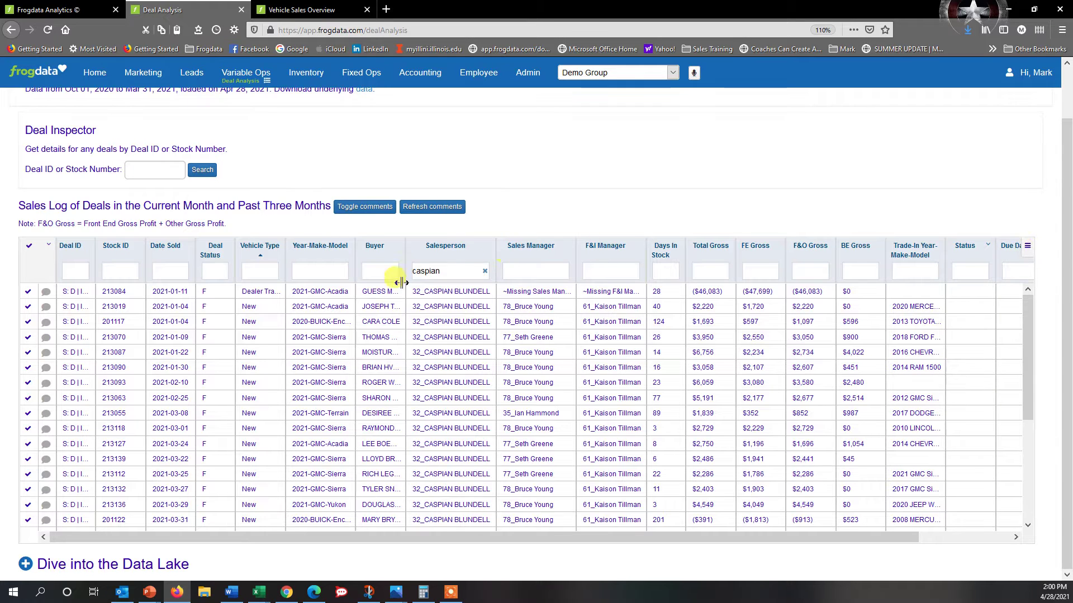
# - Clear the Salesperson filter and deselect all rows in the sales log
pyautogui.click(485, 271)
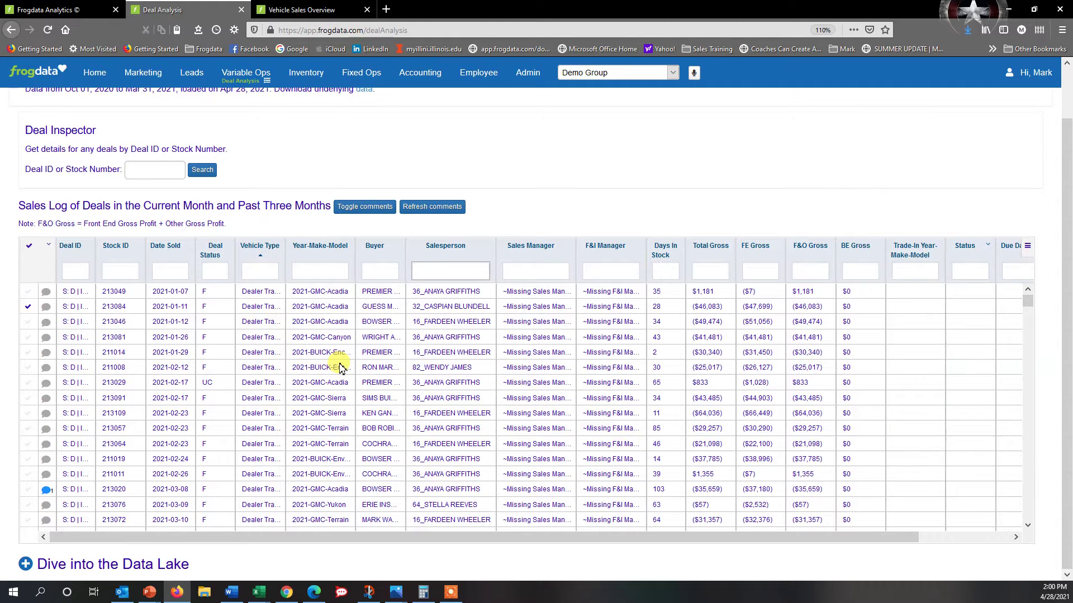
pyautogui.click(29, 249)
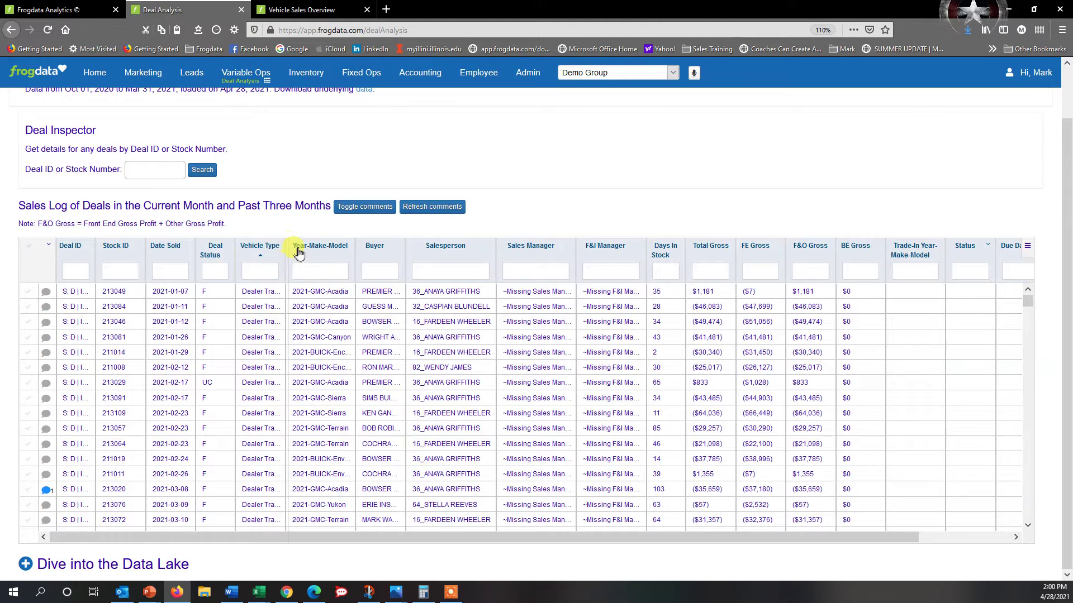
# - Widen the Vehicle Type column and filter it by "Dealer" to review the dealer trades
pyautogui.moveTo(288, 247); pyautogui.dragTo(300, 247)
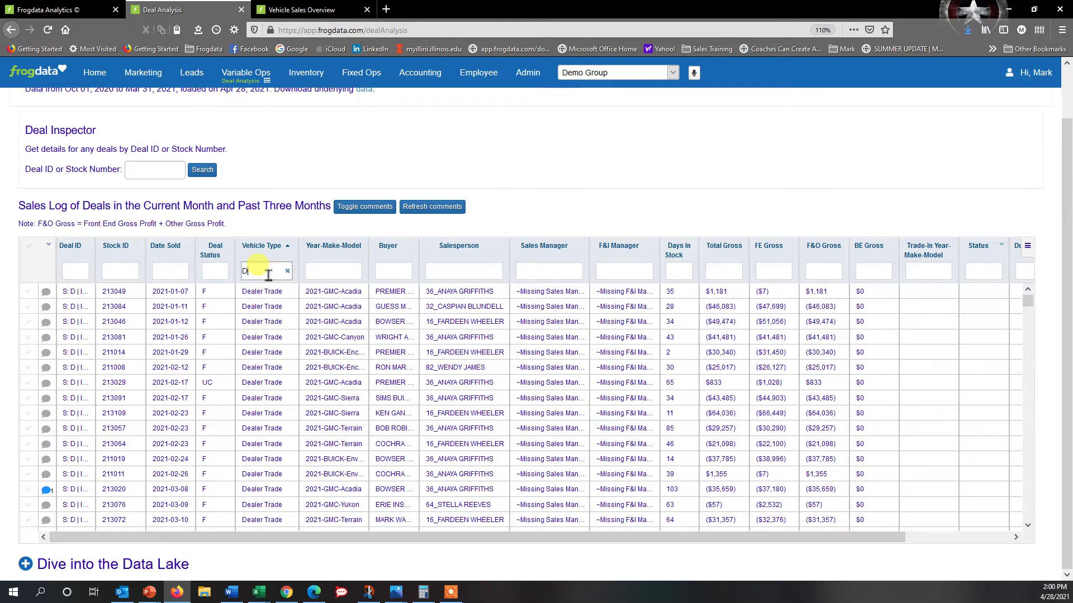
pyautogui.write('er')
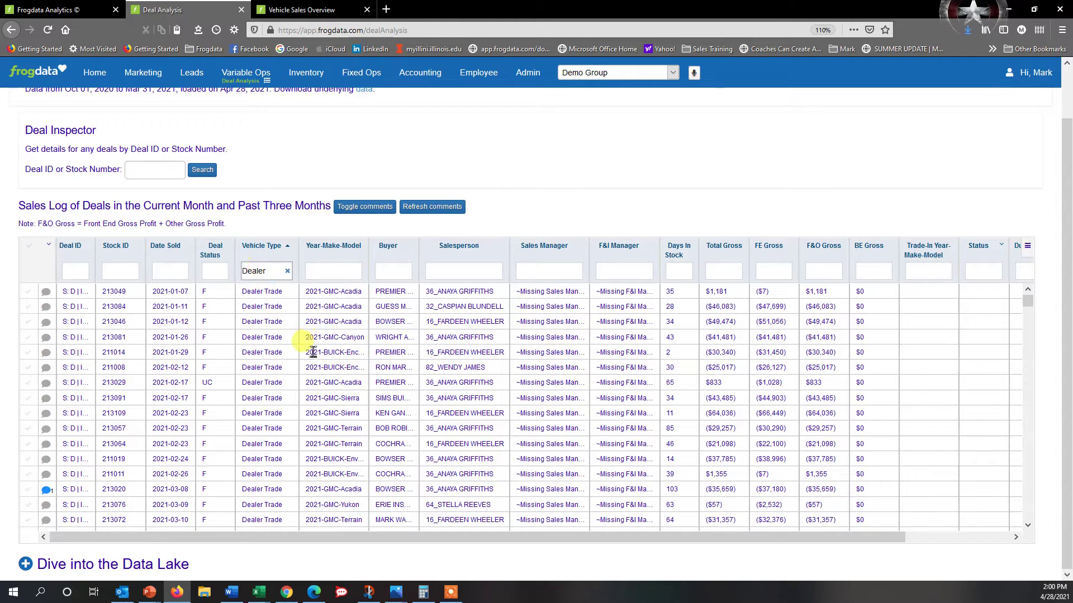
pyautogui.scroll(-3, 306, 358)
pyautogui.scroll(-1, 307, 379)
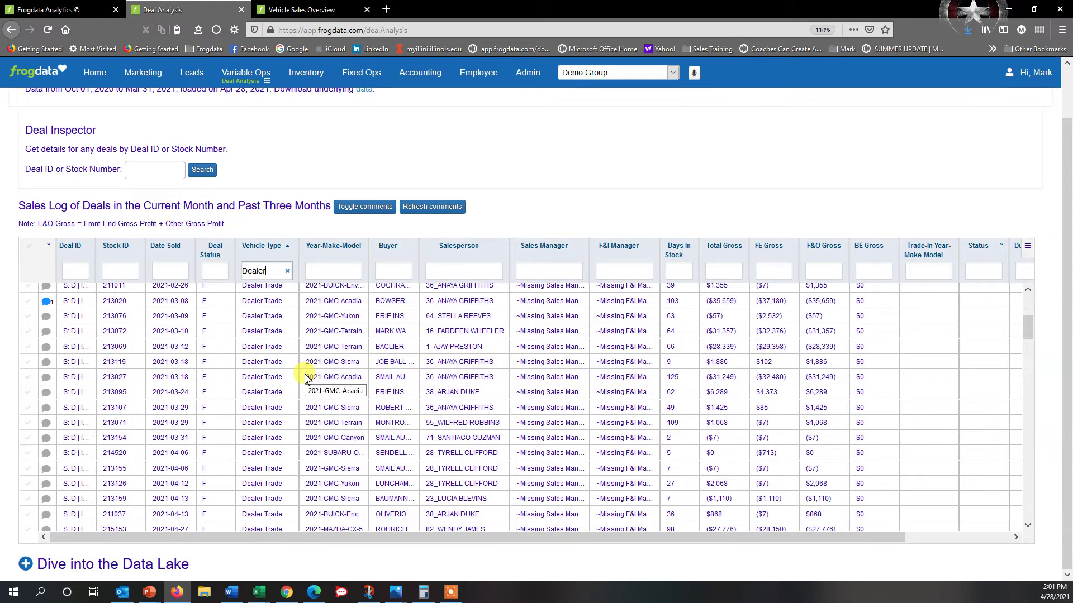
pyautogui.scroll(-1, 307, 379)
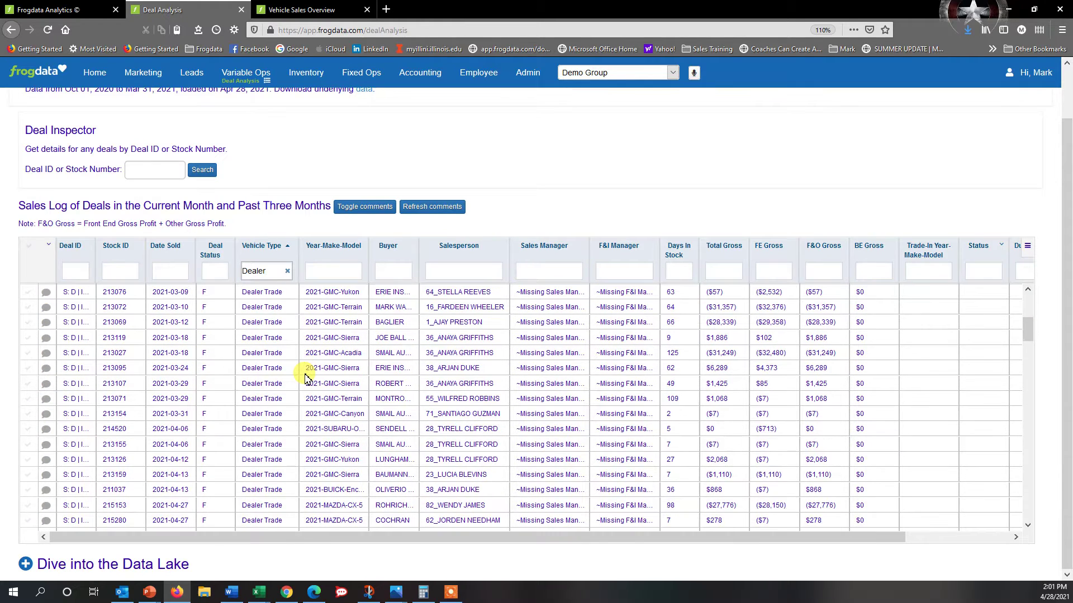
# - Widen the Buyer column and search it for "rober" among the dealer trades, clearing the Buyer filter at the end
pyautogui.moveTo(420, 252); pyautogui.dragTo(473, 249)
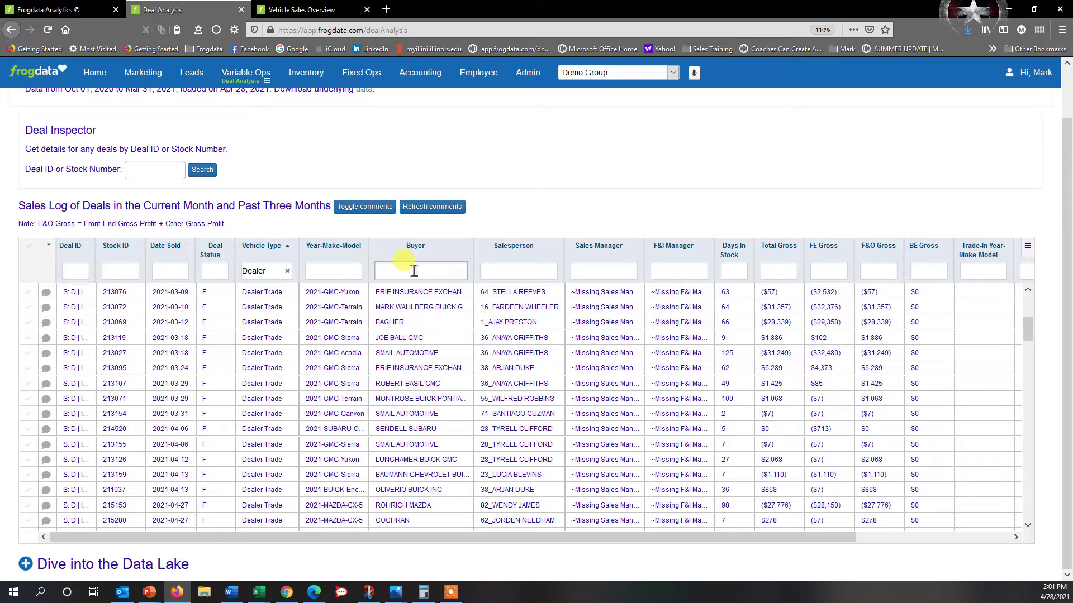
pyautogui.write('pb')
pyautogui.press('BackSpace')
pyautogui.press('BackSpace')
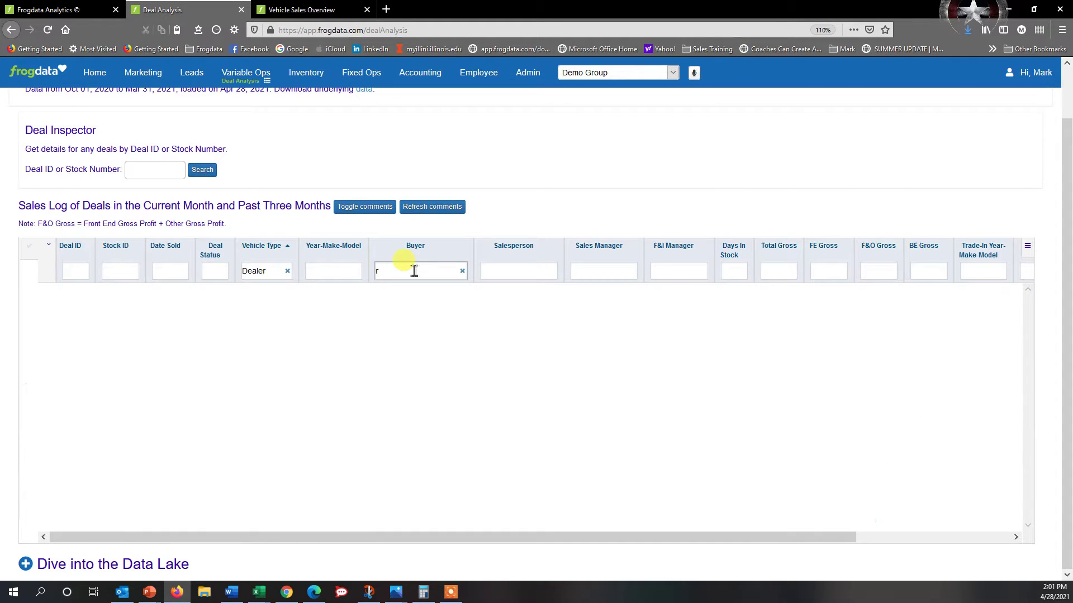
pyautogui.write('ober')
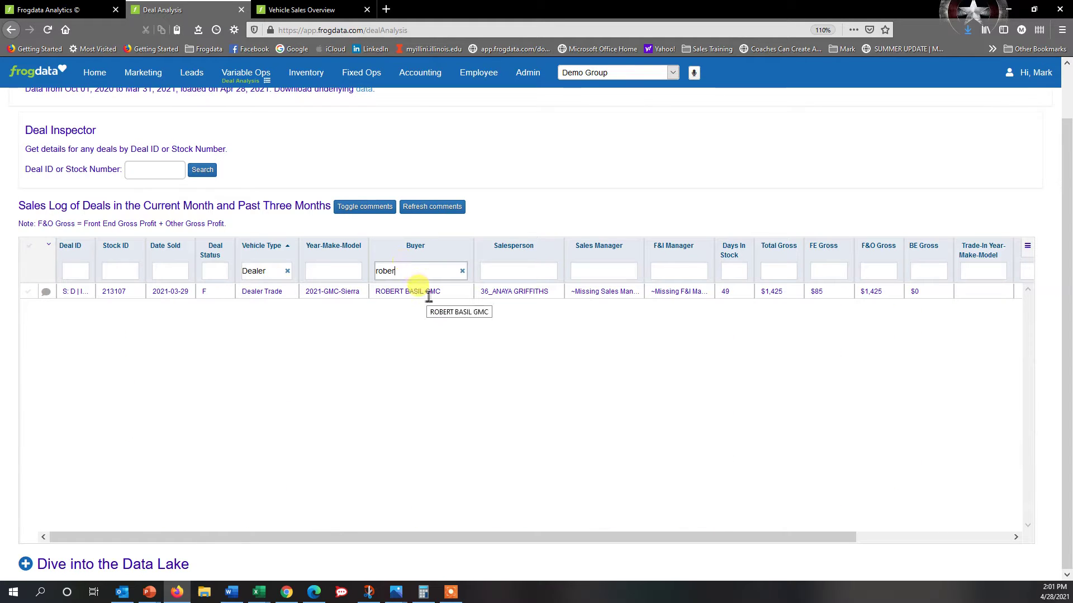
pyautogui.click(462, 272)
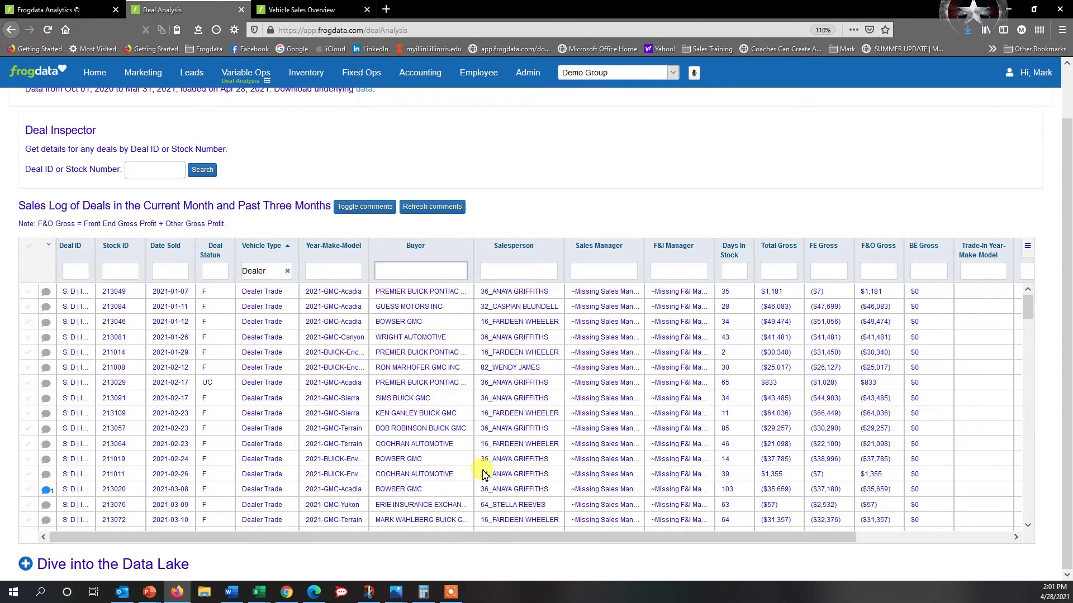
# - Search the Buyer column for "mark" among the dealer trades and clear the Buyer filter again
pyautogui.scroll(-1, 423, 301)
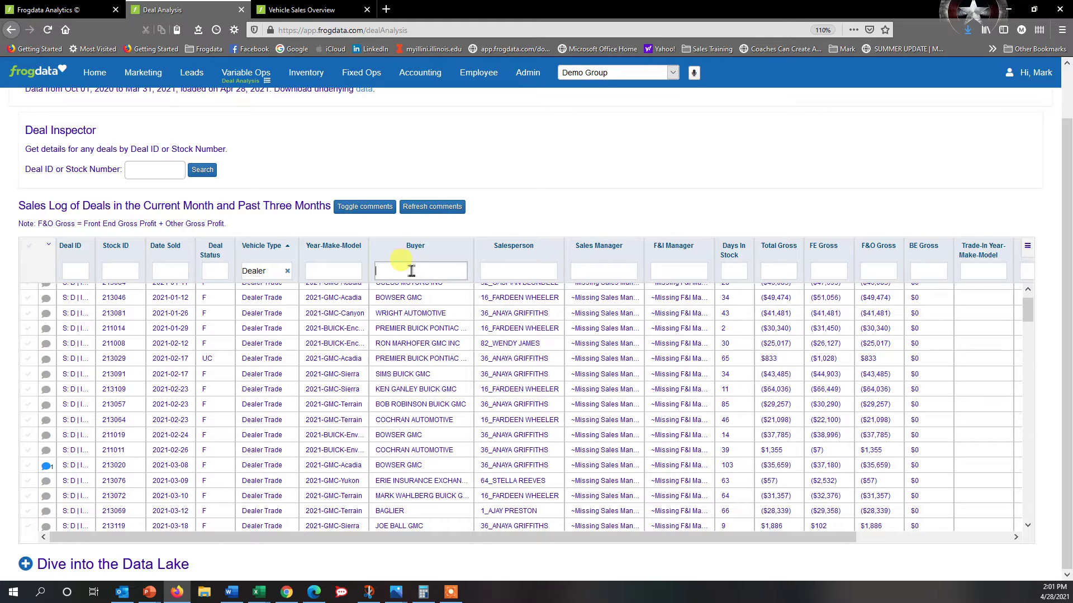
pyautogui.write('mark')
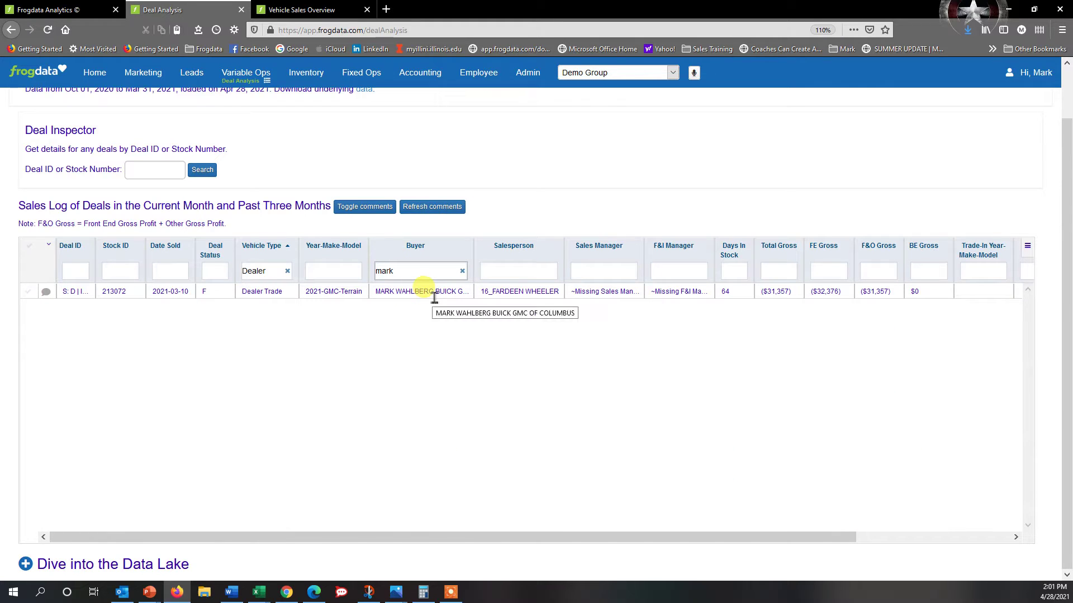
pyautogui.click(463, 271)
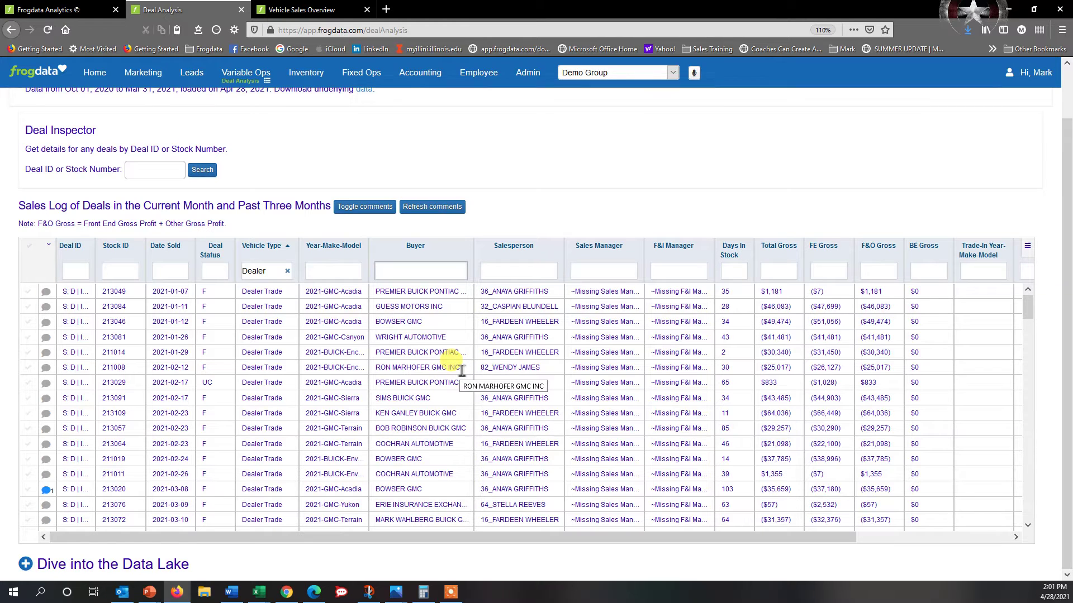
# - Clear the "Dealer" filter on Vehicle Type, look through the unfiltered deals, and filter the column by "New"
pyautogui.click(289, 271)
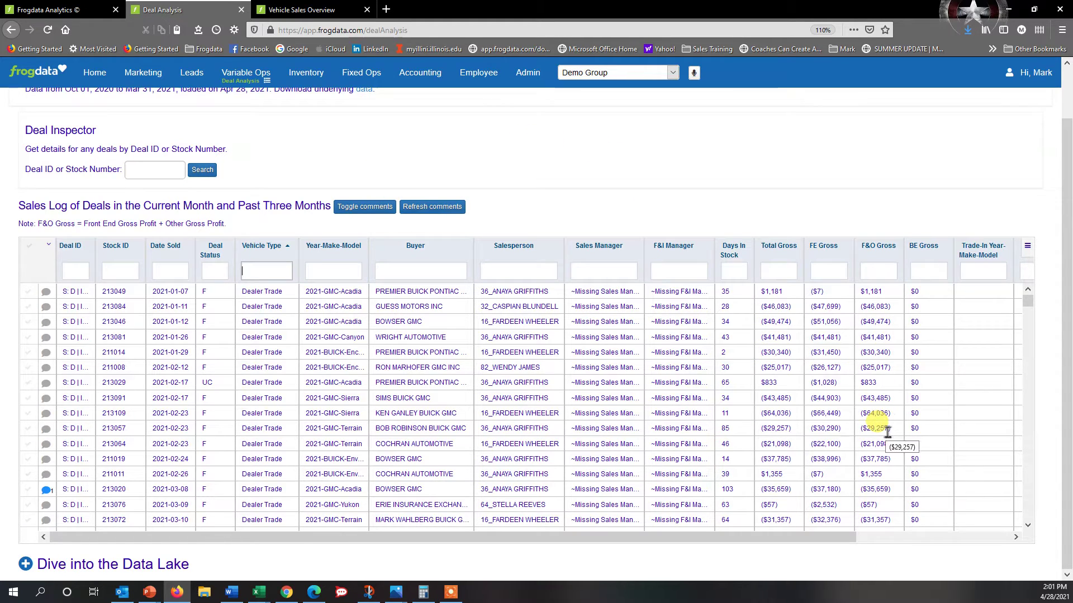
pyautogui.scroll(-5, 887, 432)
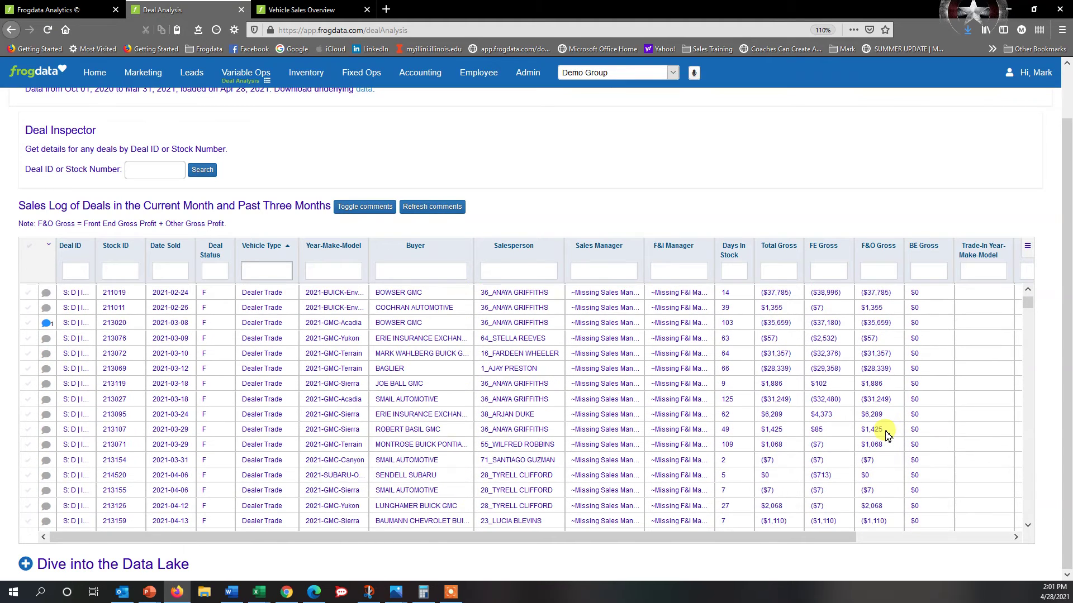
pyautogui.scroll(-1, 886, 434)
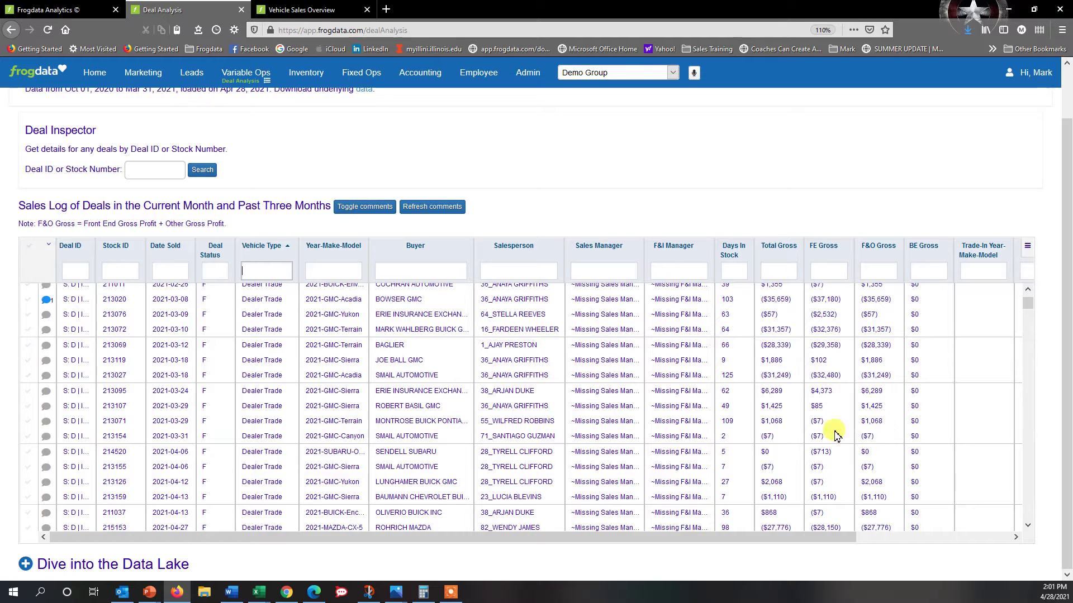
pyautogui.click(279, 269)
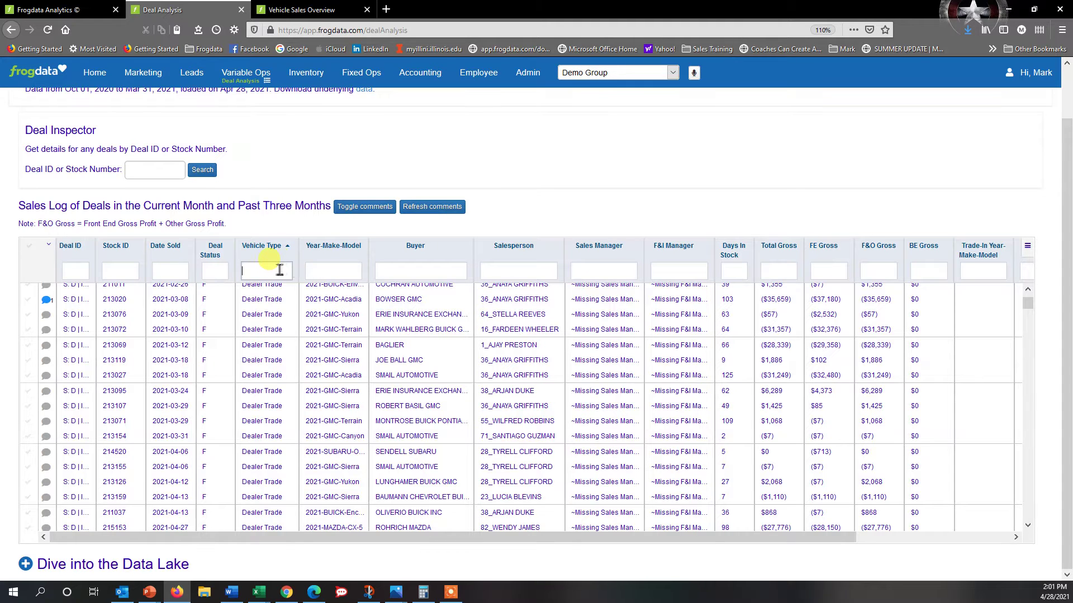
pyautogui.write('New')
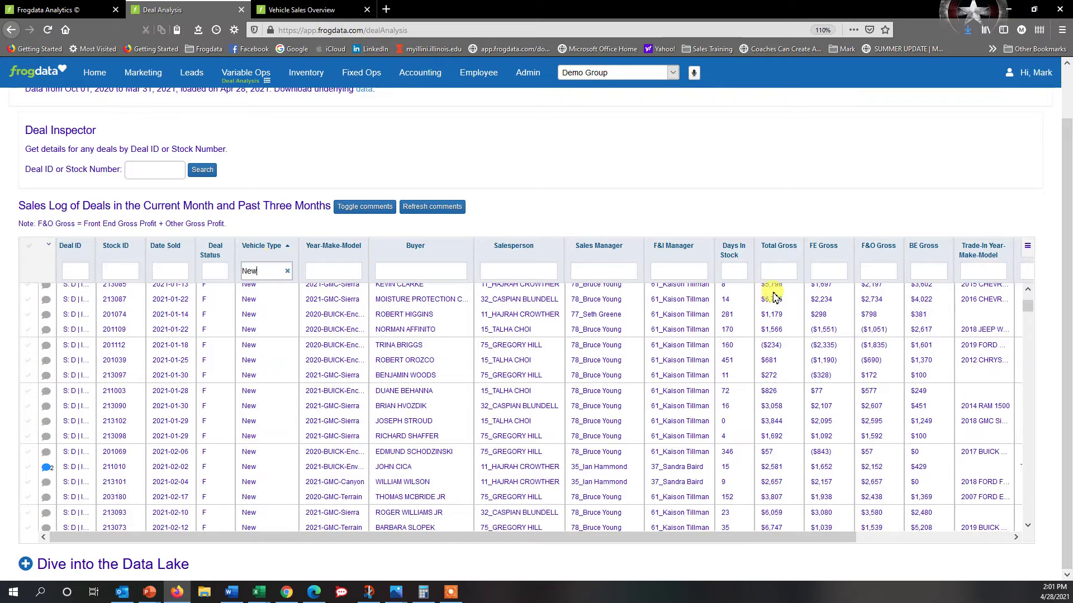
pyautogui.scroll(5, 837, 389)
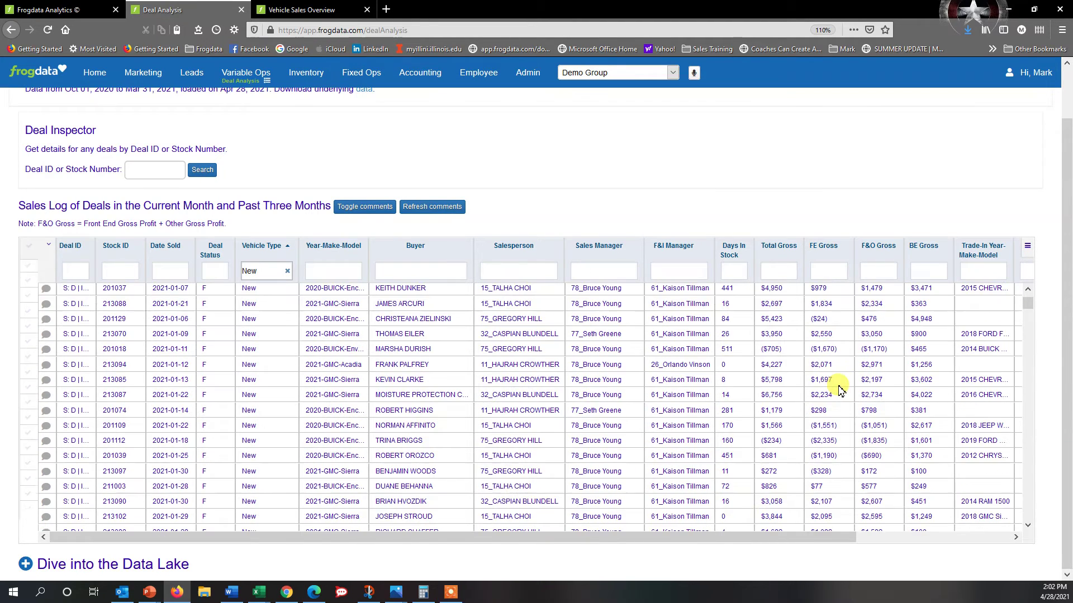
pyautogui.scroll(5, 838, 389)
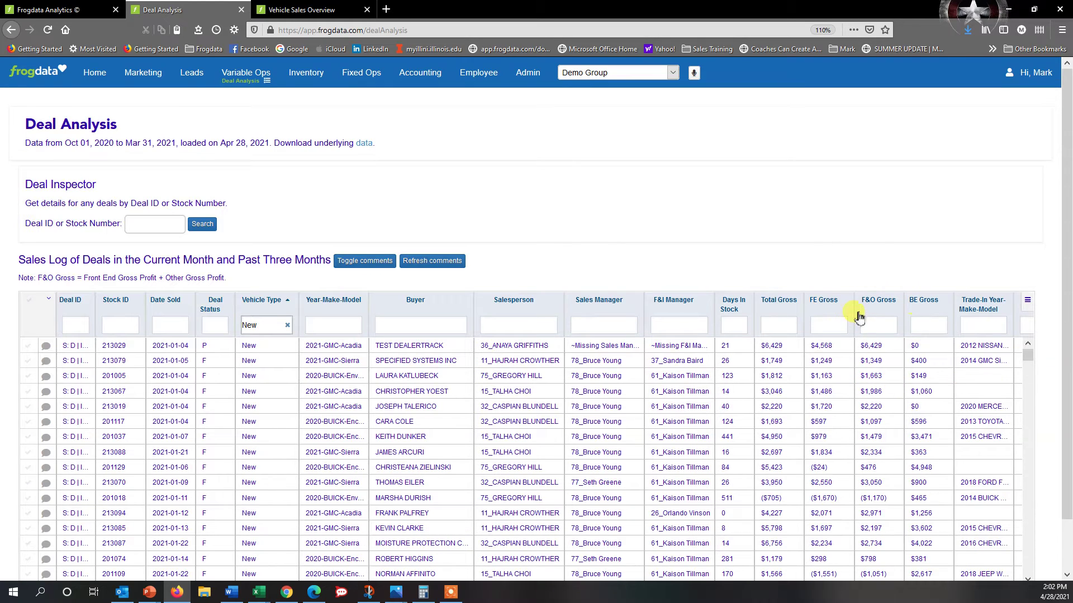
# - Sort the new-vehicle deals by Total Gross from highest to lowest
pyautogui.click(774, 304)
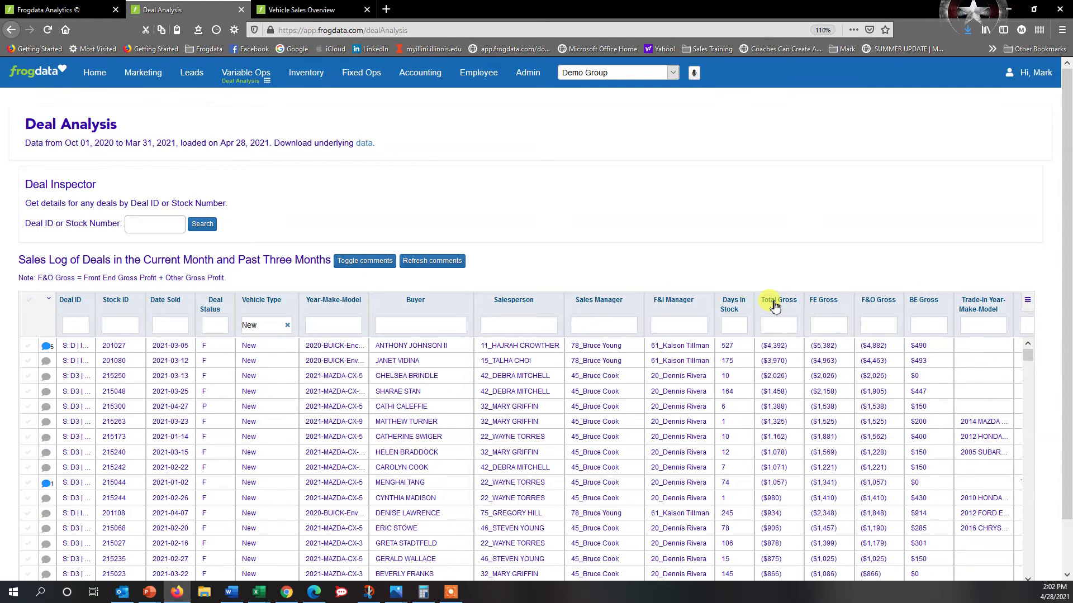
pyautogui.click(773, 304)
pyautogui.scroll(-2, 1046, 316)
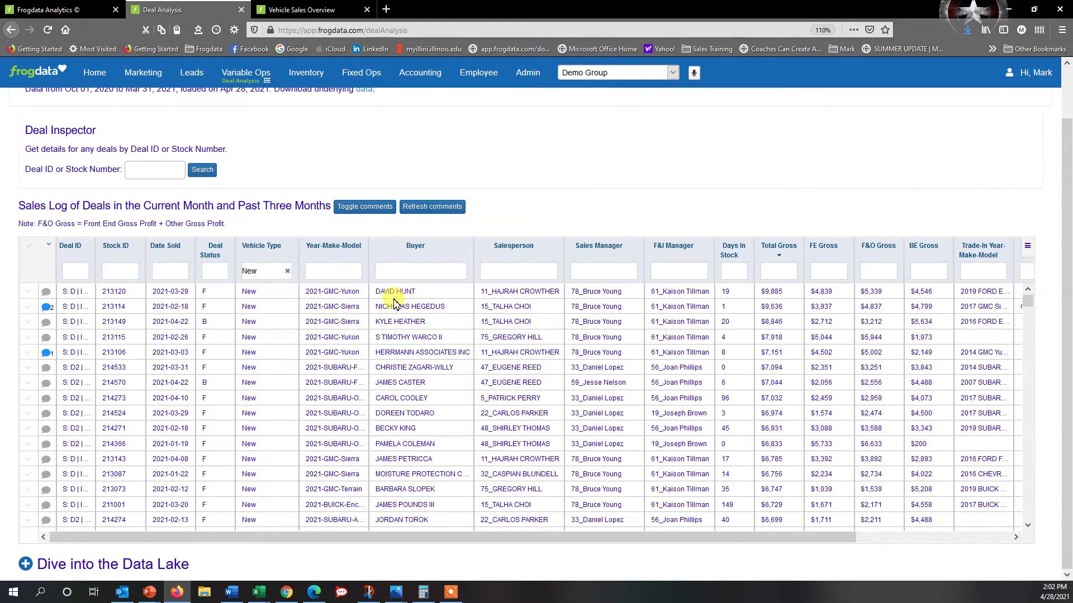
# - Copy stock number 213120 from the deal with the highest total gross and search for it in the Deal Inspector
pyautogui.doubleClick(107, 295)
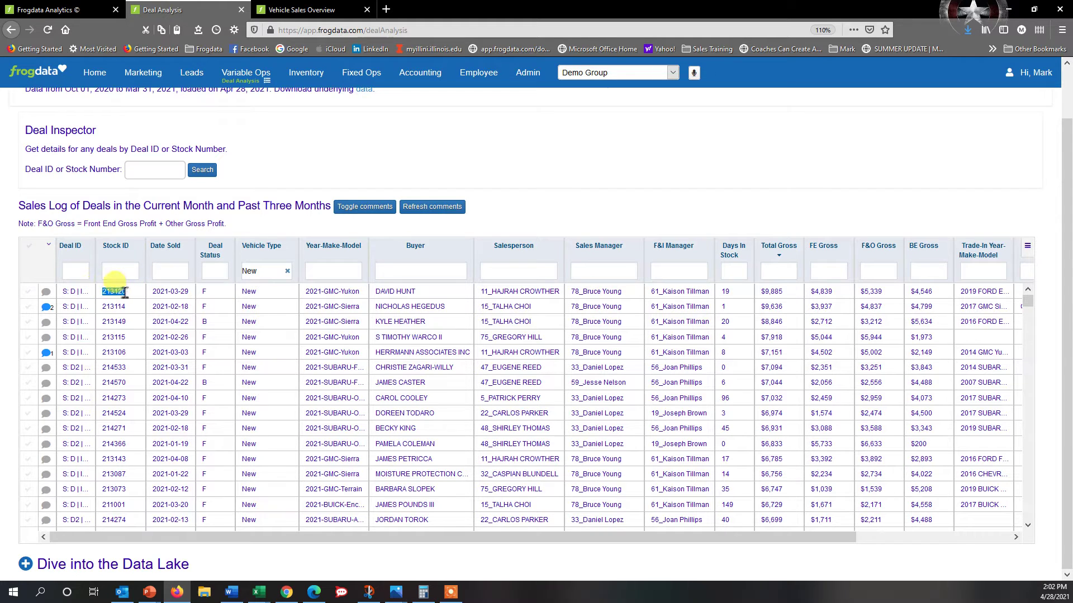
pyautogui.rightClick(124, 292)
pyautogui.click(140, 297)
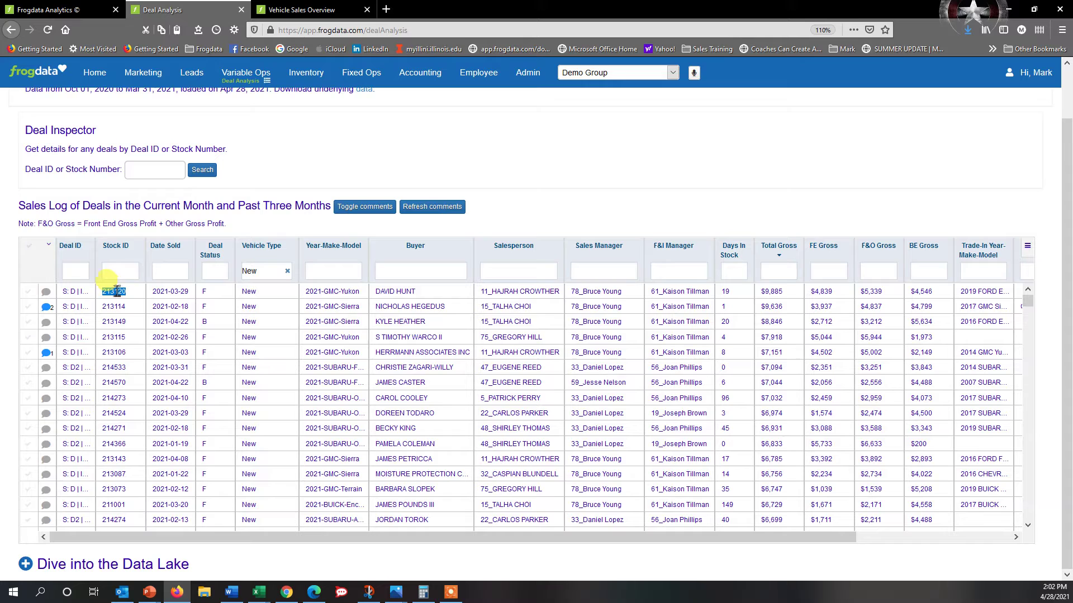
pyautogui.click(159, 172)
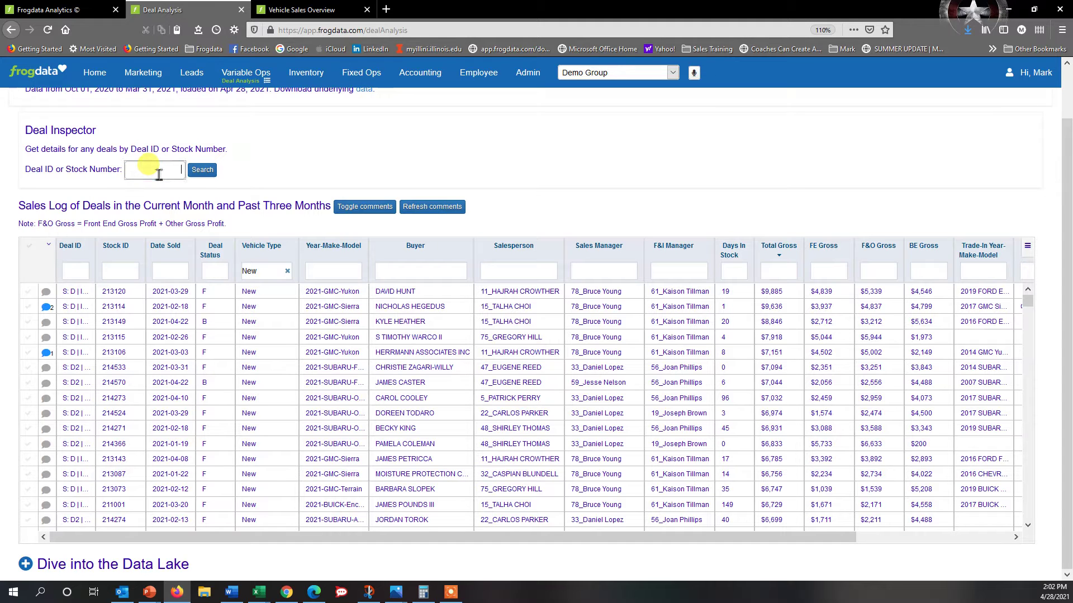
pyautogui.hotkey('ctrl', 'v')
pyautogui.click(203, 170)
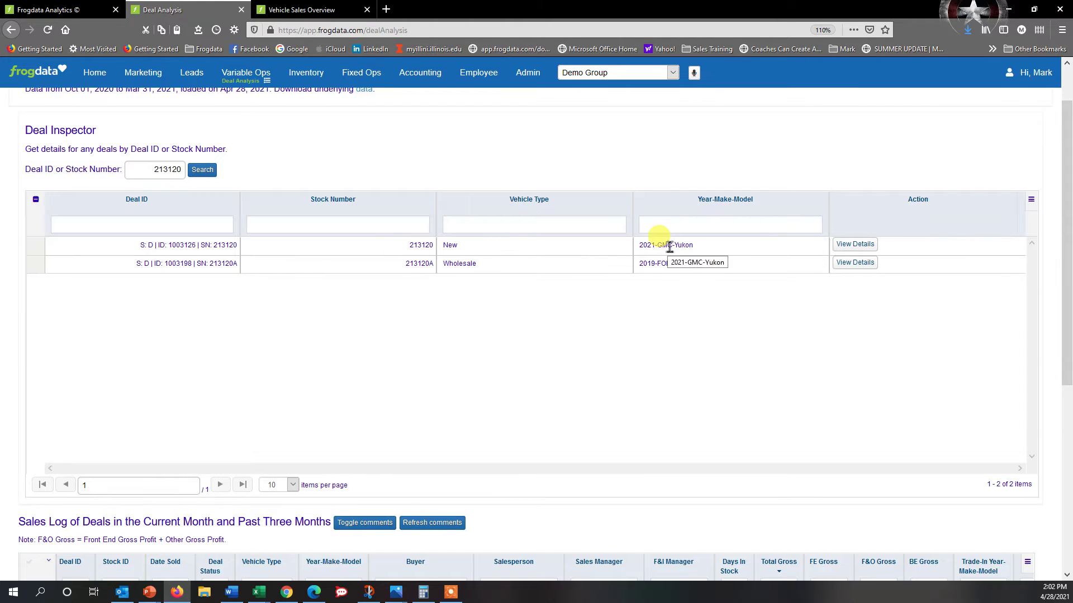
# - View the details of the new 2021-GMC-Yukon deal and review its summary, customer, sell, pay, profit, sales team and trade-in sections
pyautogui.click(857, 247)
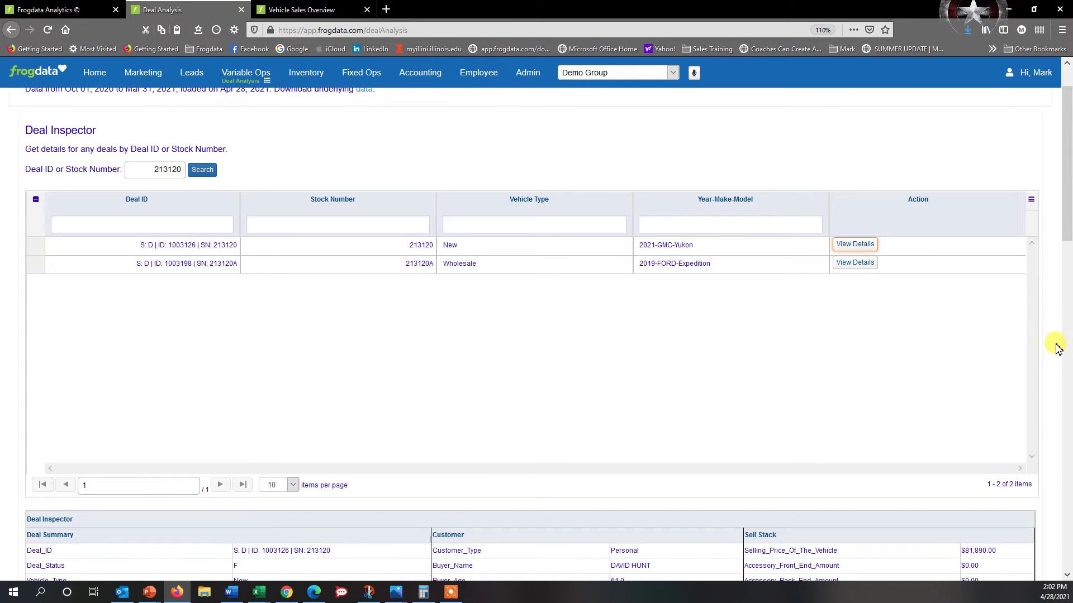
pyautogui.scroll(-10, 1057, 348)
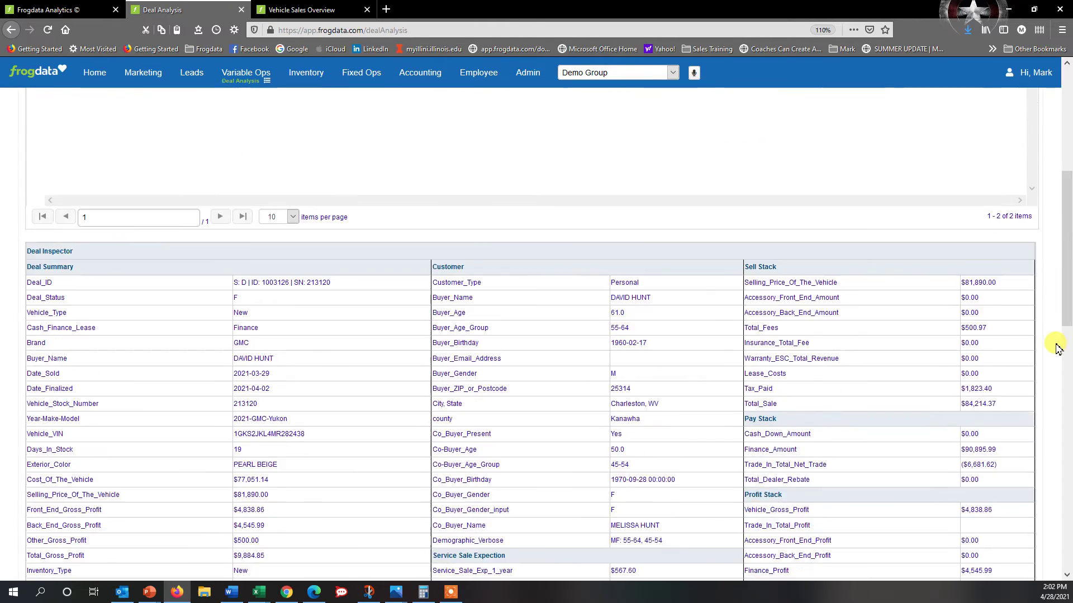
pyautogui.scroll(-2, 1057, 348)
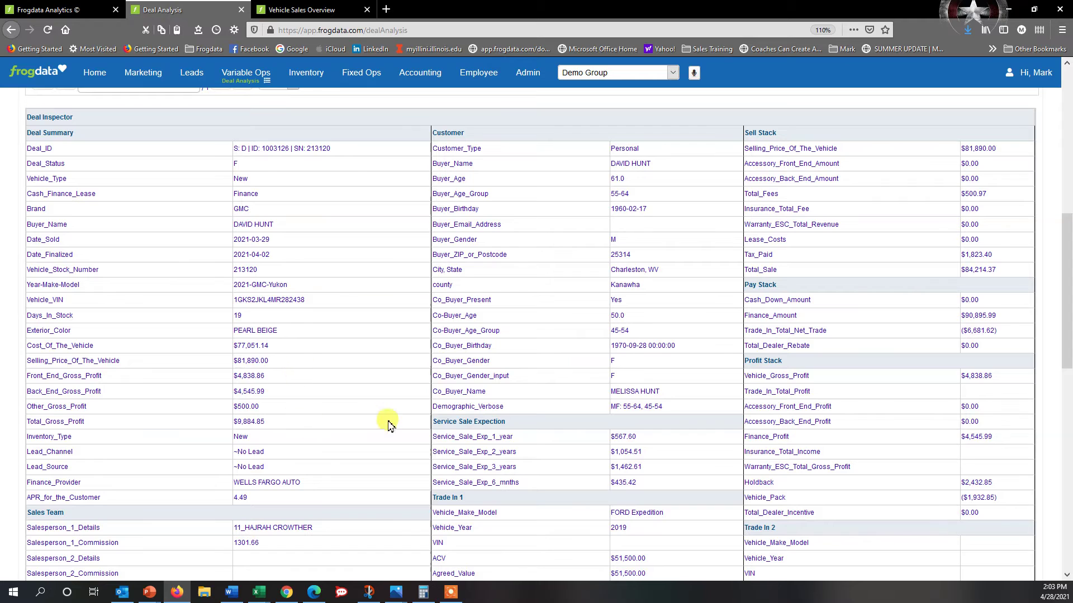
pyautogui.scroll(-2, 562, 527)
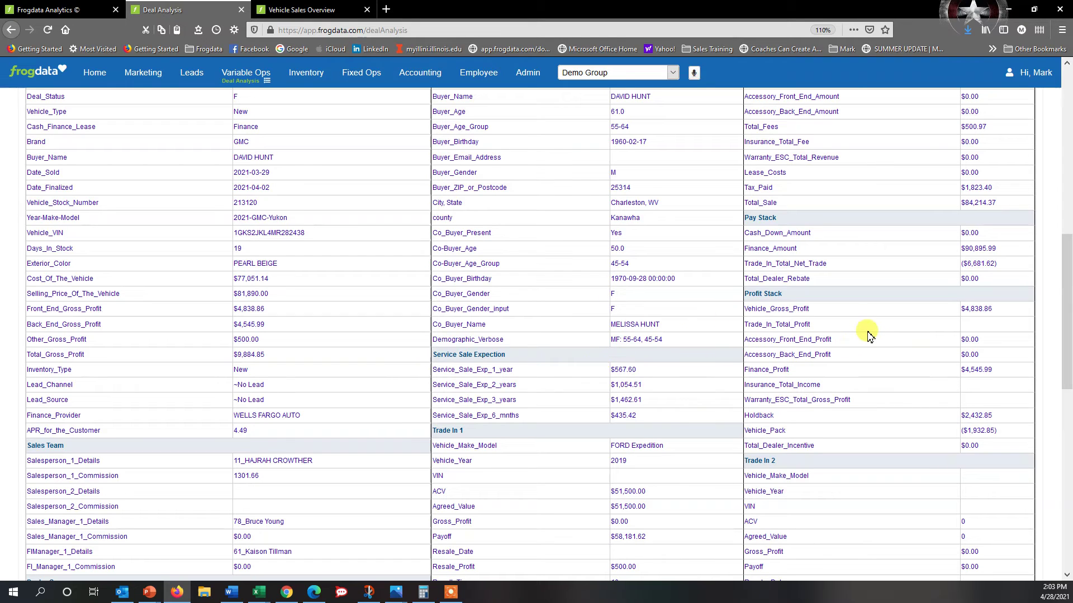
pyautogui.scroll(1, 867, 333)
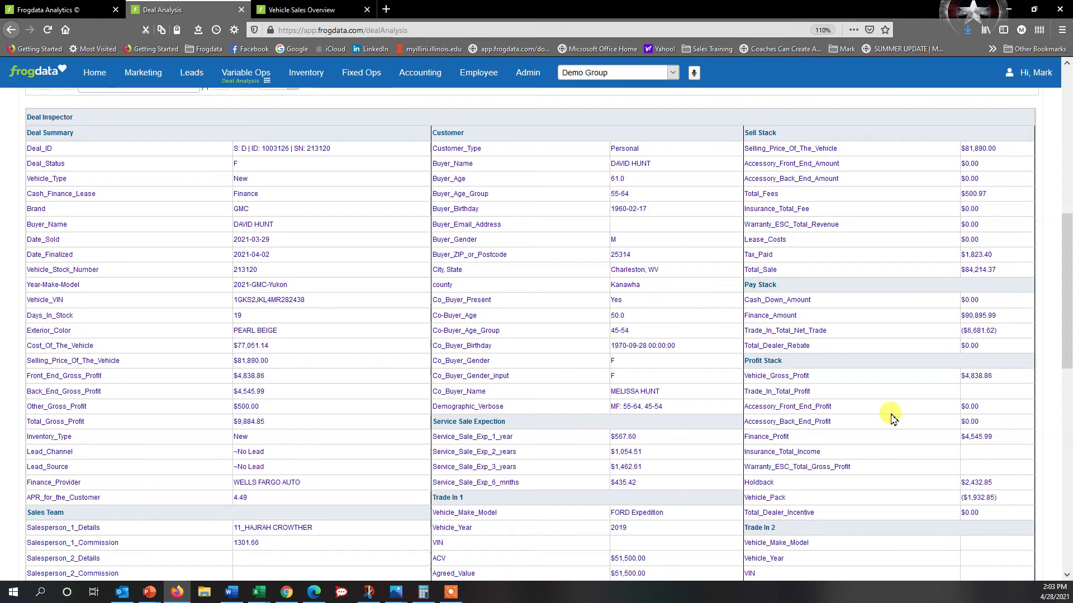
pyautogui.scroll(-1, 890, 419)
pyautogui.scroll(-2, 890, 419)
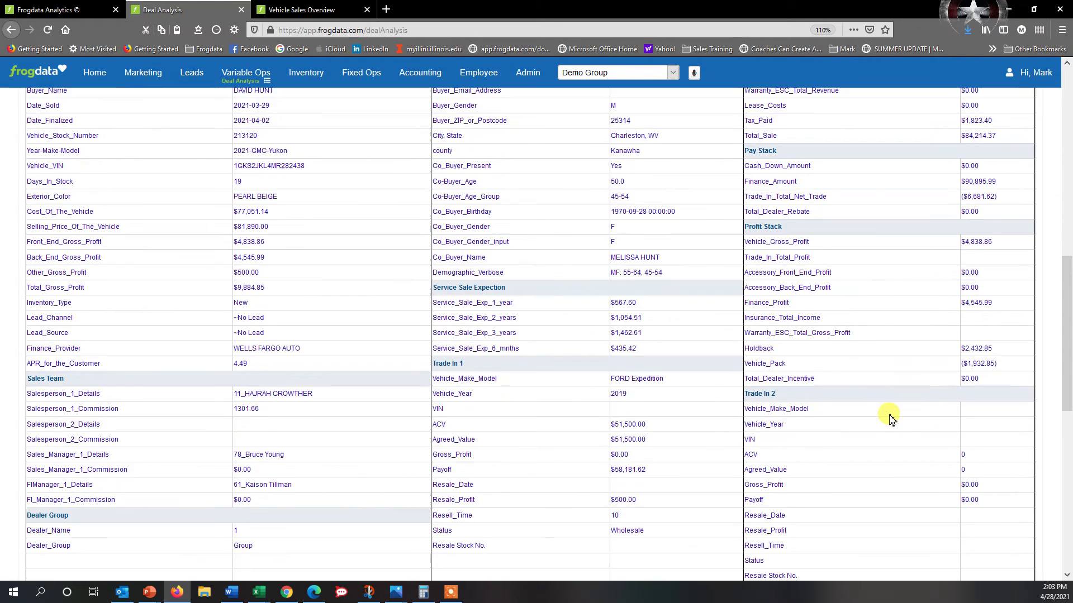
pyautogui.scroll(-3, 889, 418)
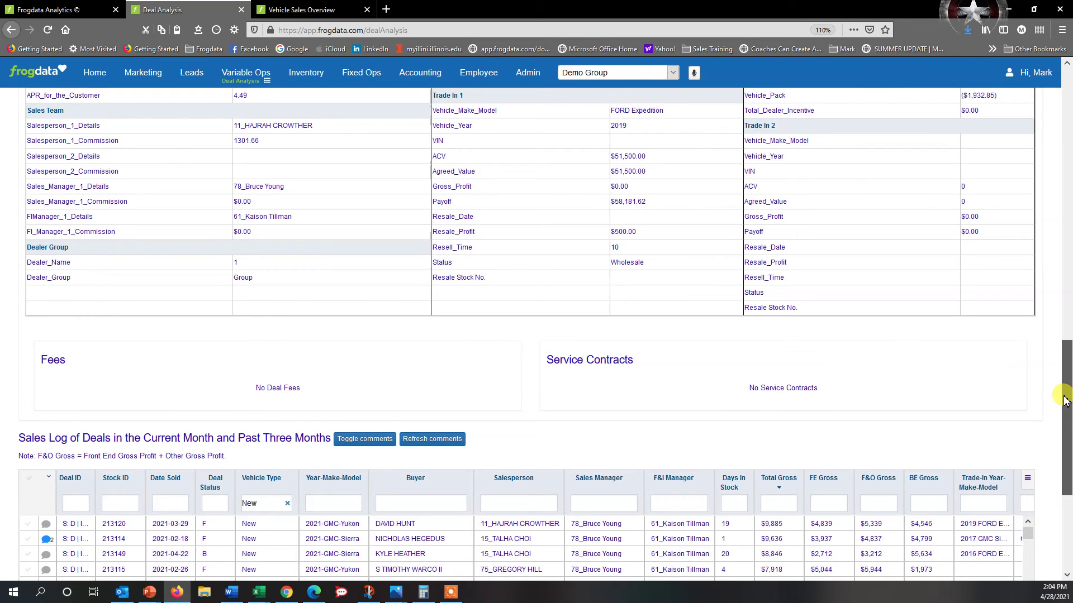
# - Look back over the Deal Inspector results and the sales log, and bring up the list of Variable Ops pages
pyautogui.moveTo(1064, 399); pyautogui.dragTo(1039, 112)
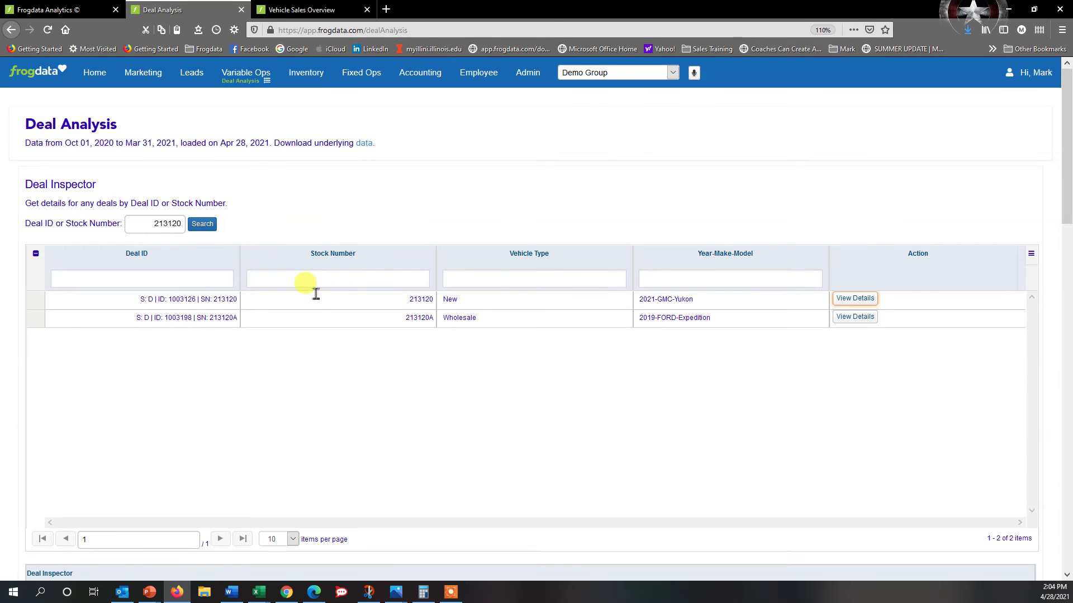
pyautogui.scroll(-15, 1050, 335)
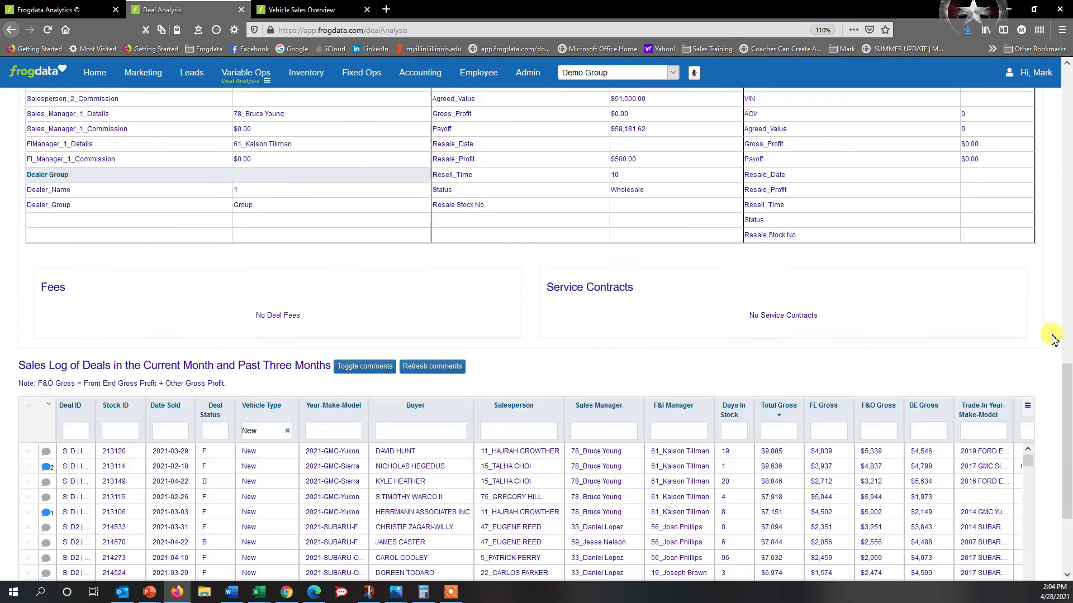
pyautogui.scroll(-3, 1053, 340)
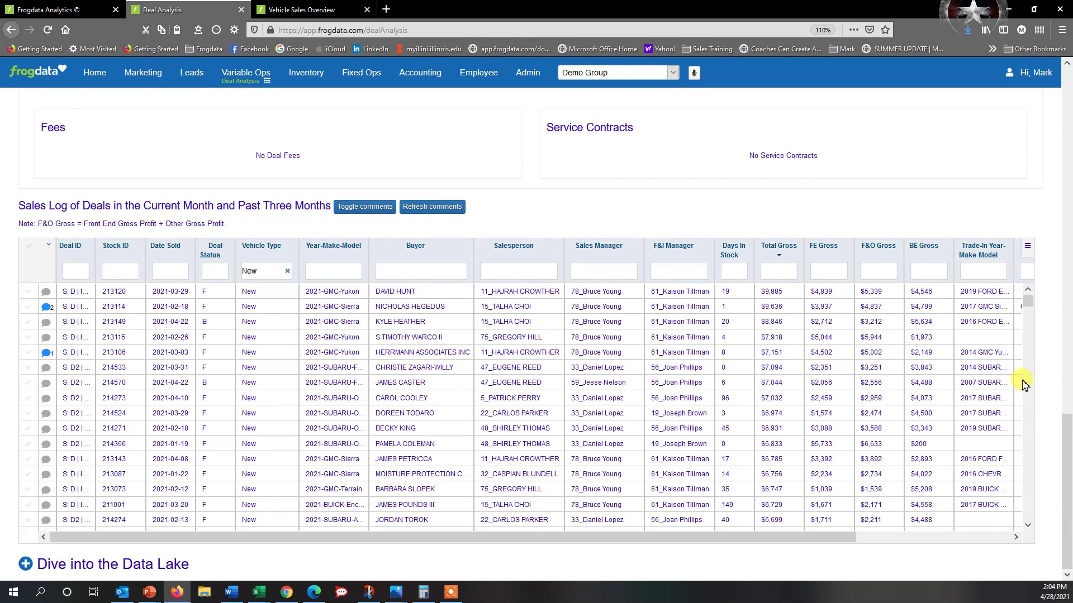
pyautogui.click(254, 73)
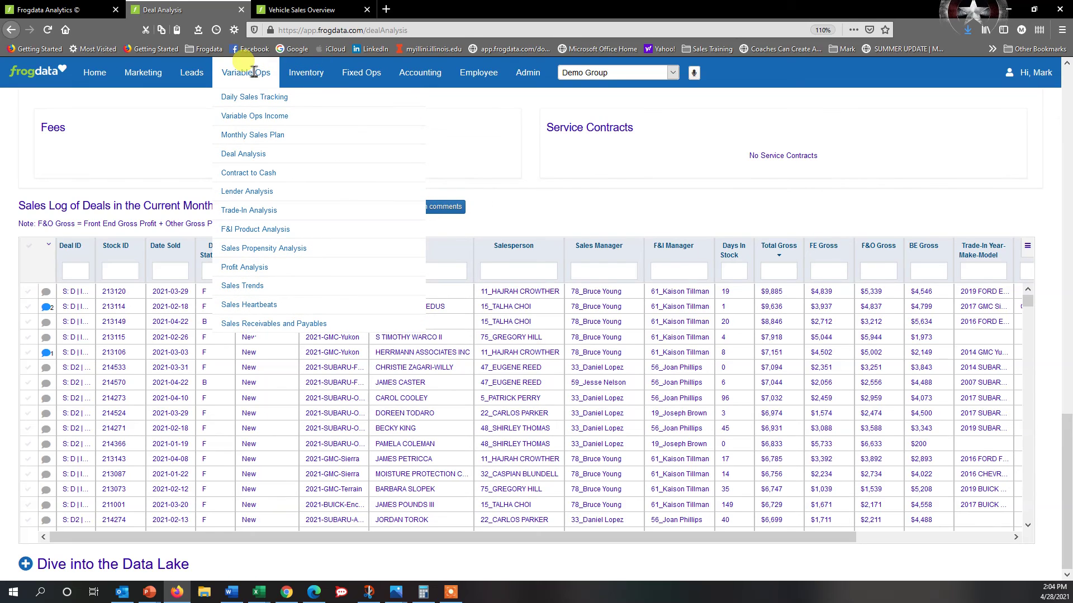